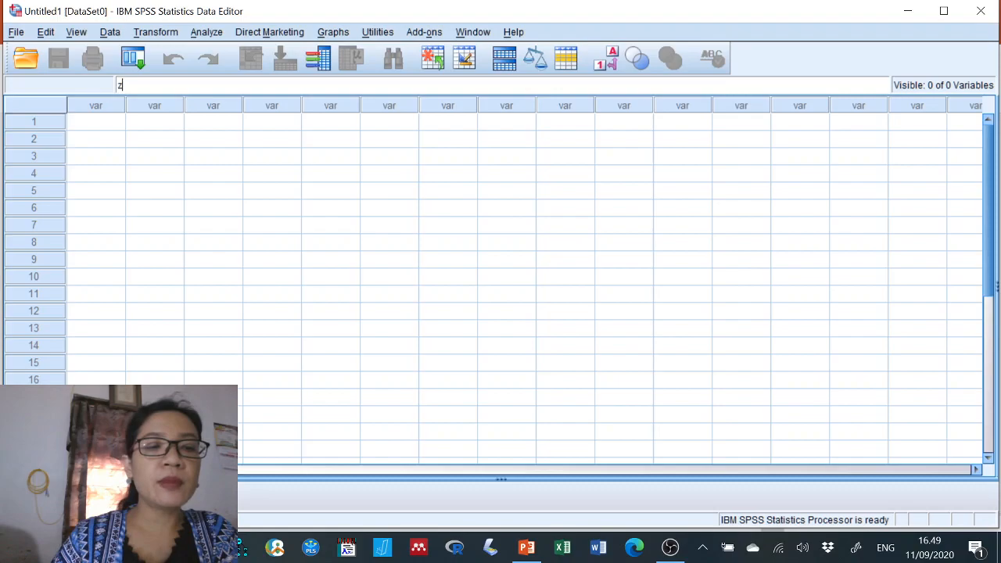
- Switch to the variable definition view and review the available variable types for the first row
{"action": "left_click", "coordinate": [99, 494]}
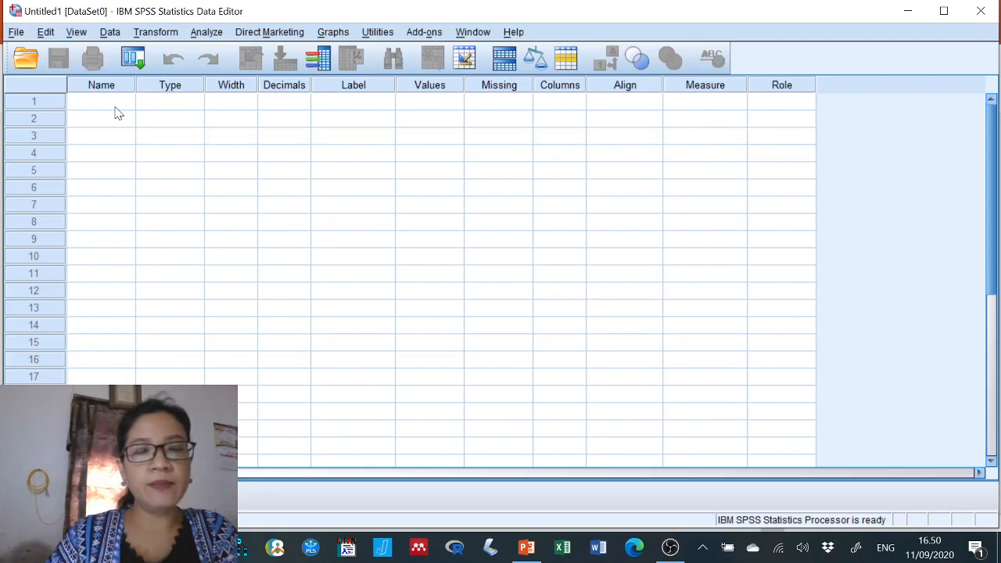
{"action": "left_click", "coordinate": [173, 105]}
{"action": "left_click", "coordinate": [194, 103]}
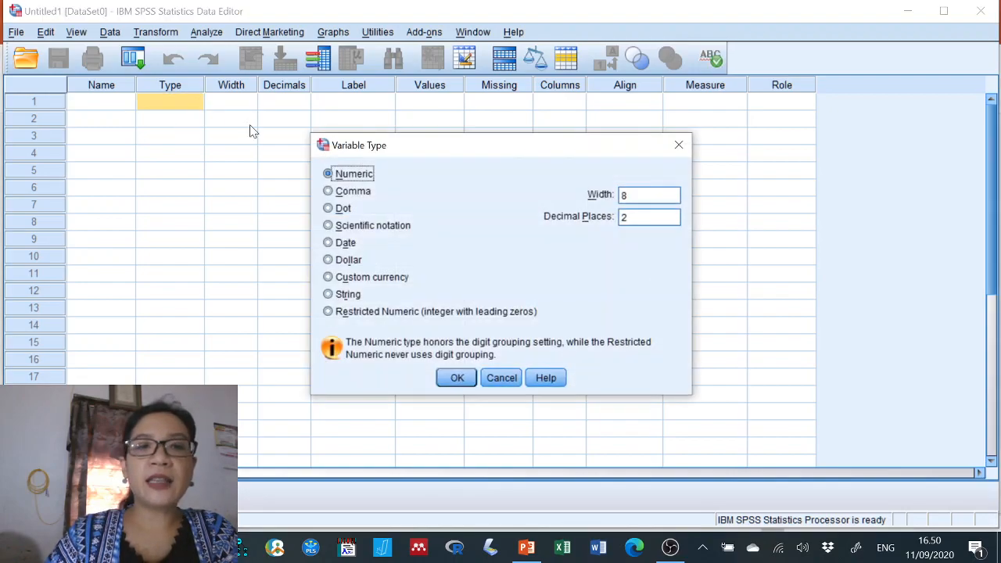
{"action": "left_click", "coordinate": [501, 377]}
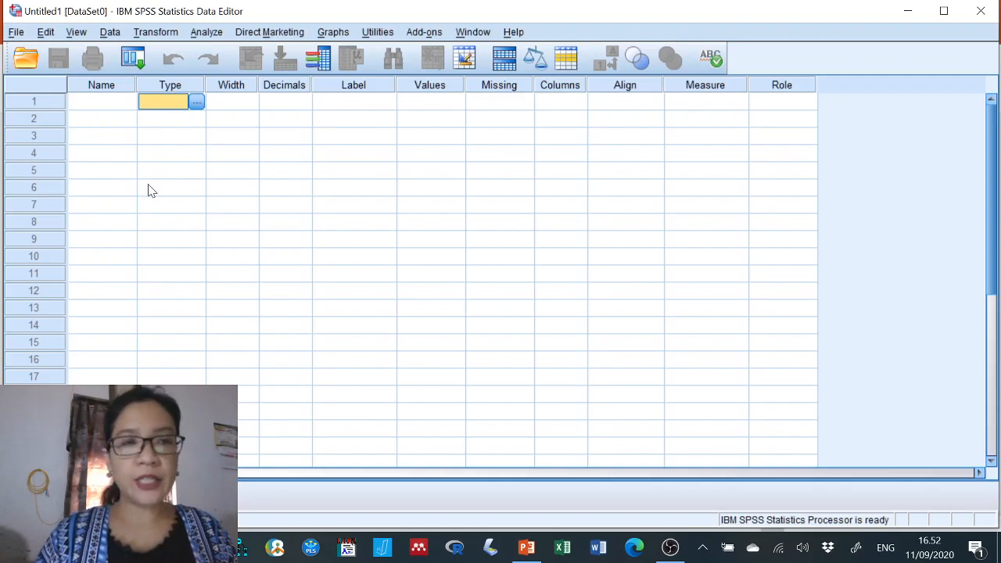
- Create a variable named Gender in the first row and review its type options without changing them
{"action": "left_click", "coordinate": [85, 108]}
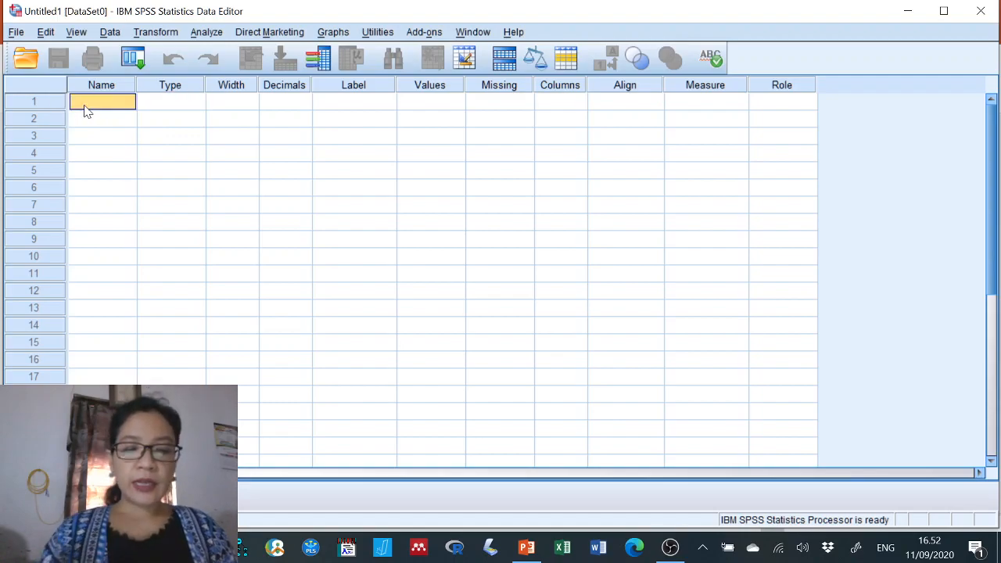
{"action": "type", "text": "Gender"}
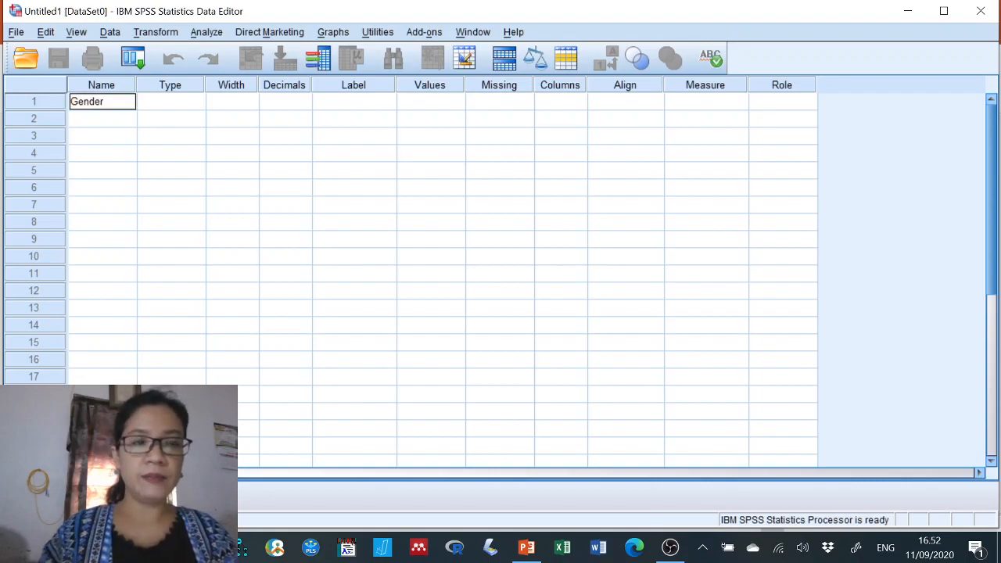
{"action": "left_click", "coordinate": [205, 105]}
{"action": "left_click", "coordinate": [204, 104]}
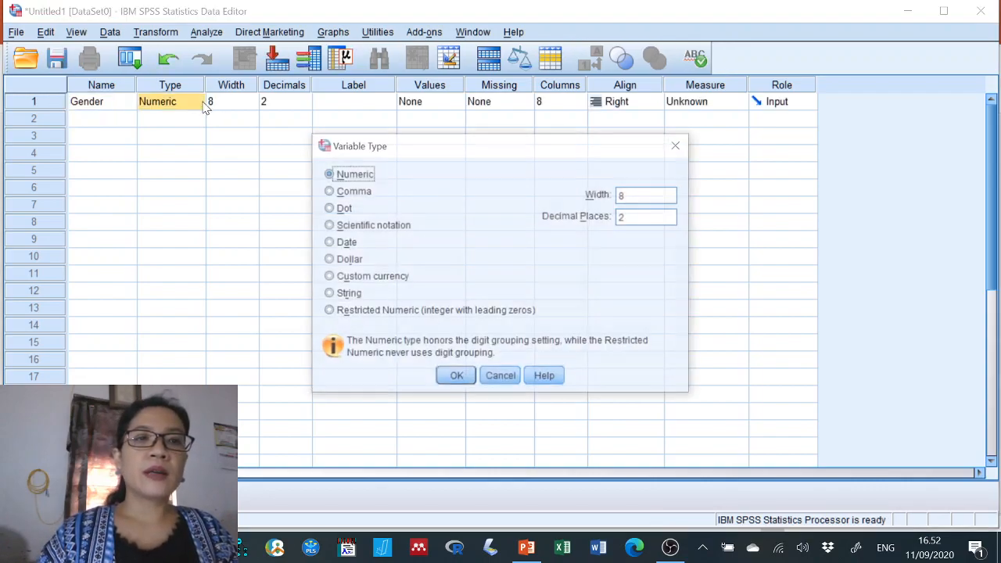
{"action": "left_click", "coordinate": [492, 379]}
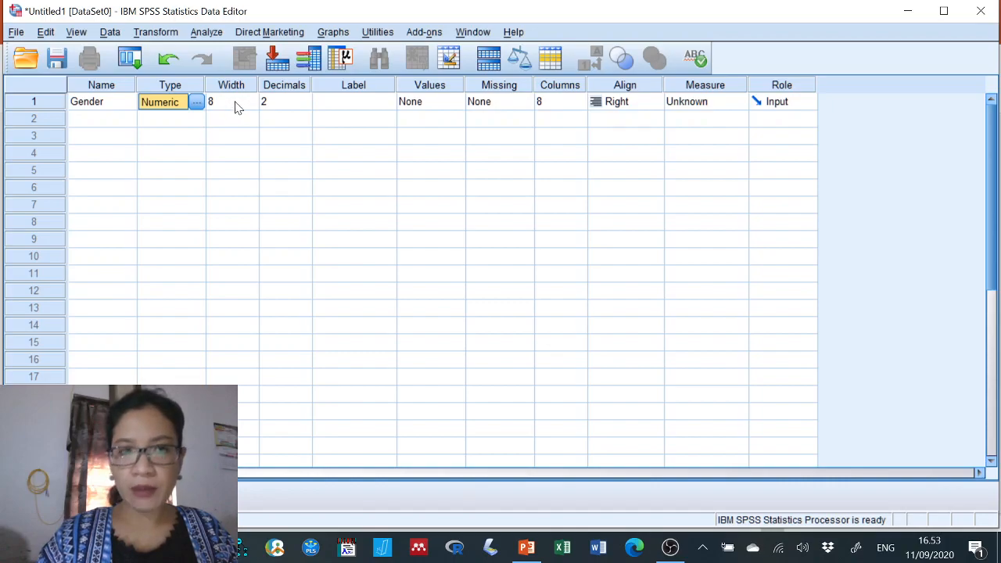
- Set the Gender variable's decimals to 0 and its label to "Gender Responden"
{"action": "left_click", "coordinate": [304, 107]}
{"action": "left_click", "coordinate": [305, 106]}
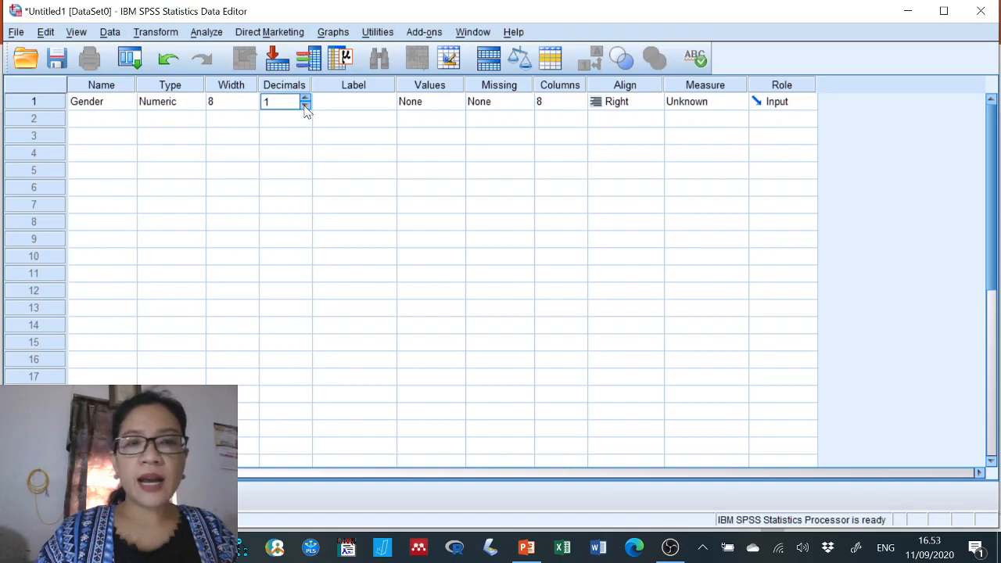
{"action": "left_click", "coordinate": [305, 107]}
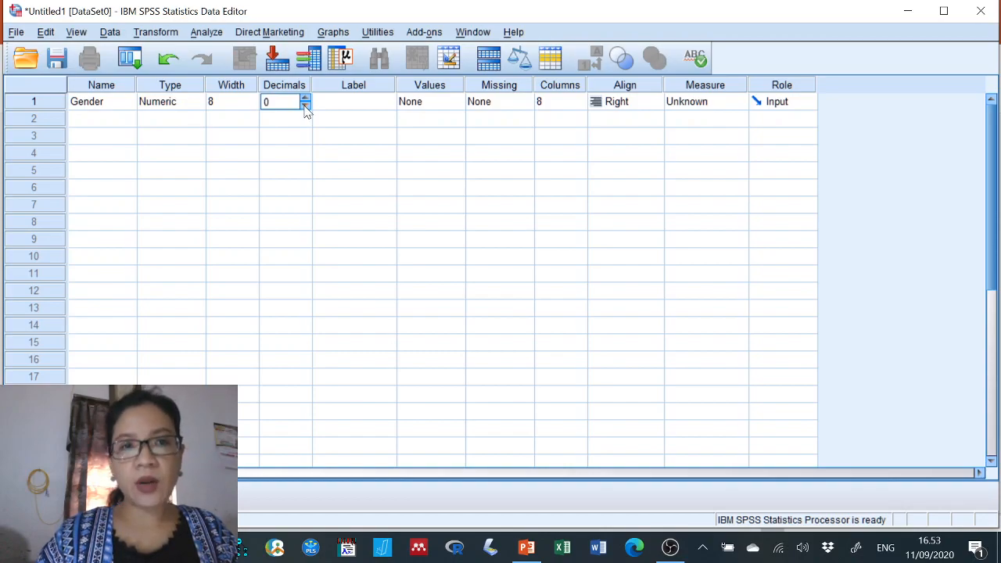
{"action": "left_click", "coordinate": [346, 110]}
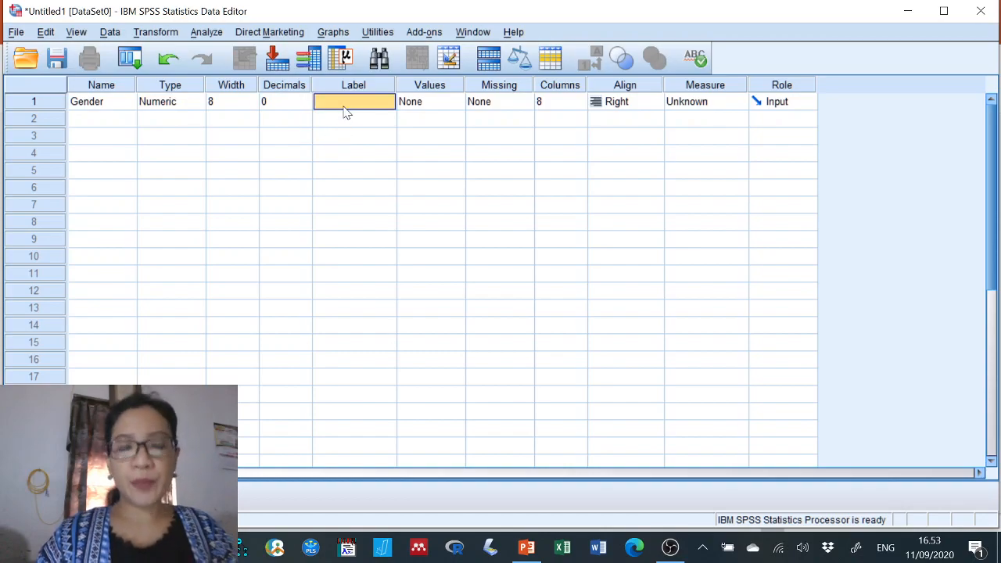
{"action": "type", "text": "Gender Respo"}
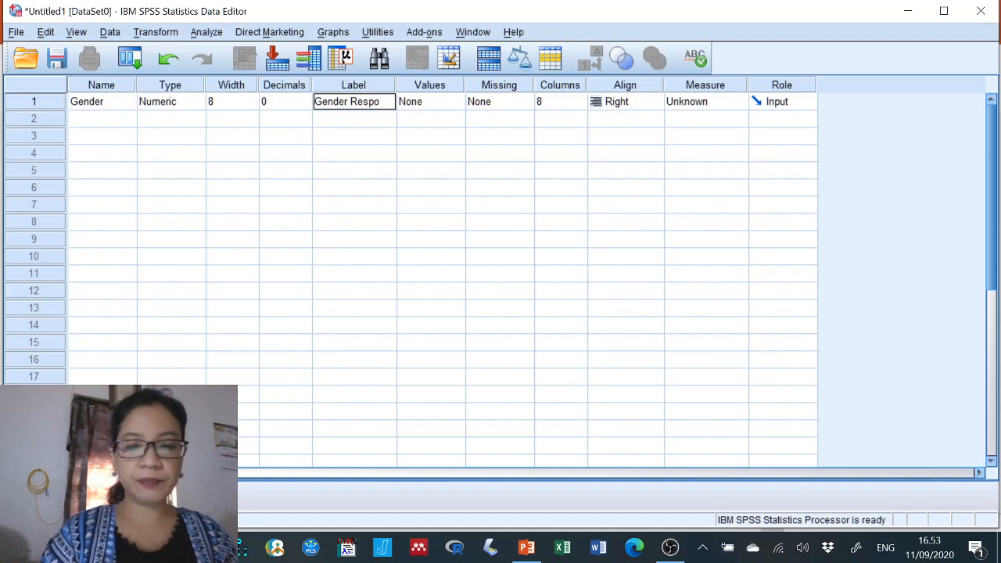
{"action": "type", "text": "nden"}
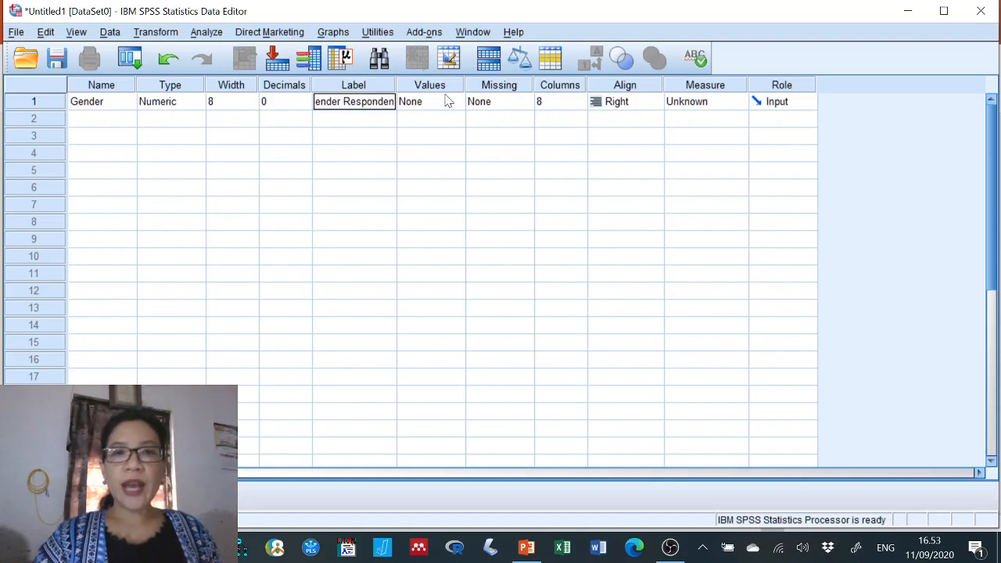
- Add a value label to Gender that assigns 1 to "Laki-Laki"
{"action": "left_click", "coordinate": [461, 110]}
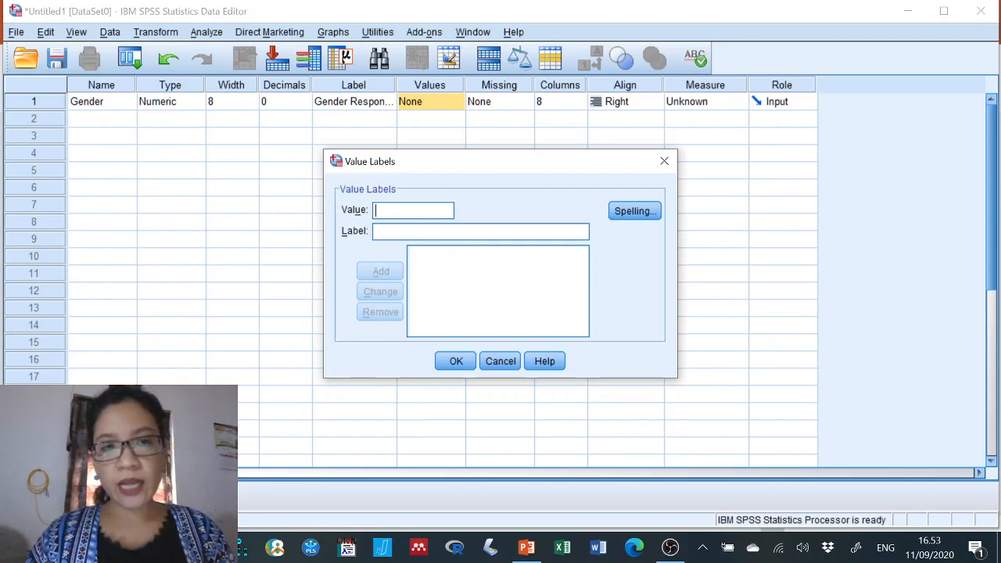
{"action": "type", "text": "1"}
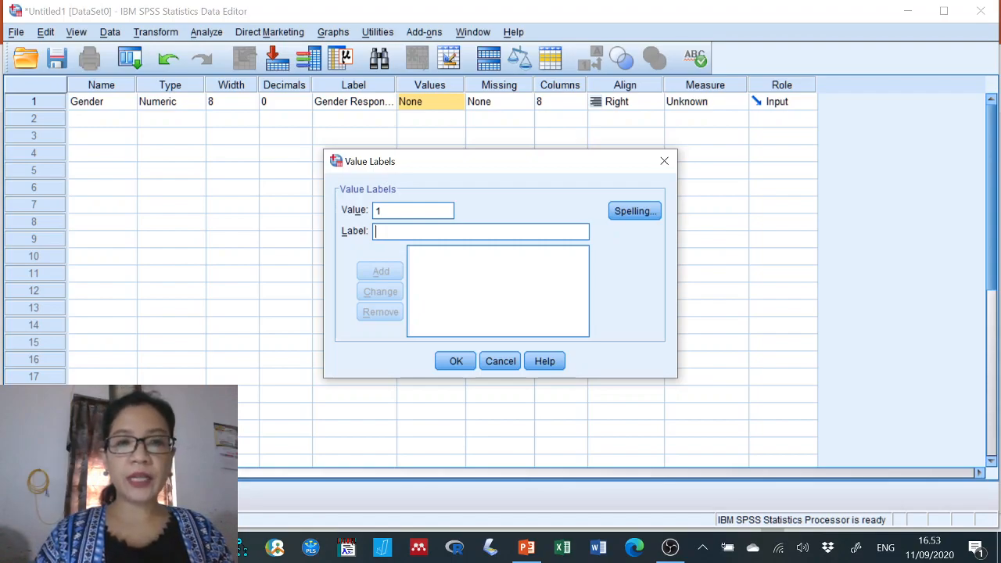
{"action": "type", "text": "Lak"}
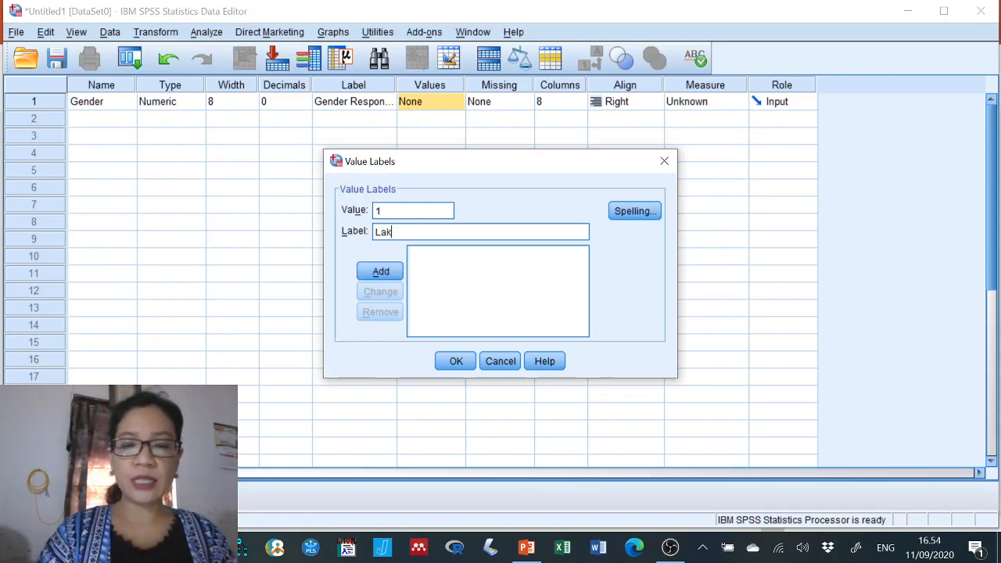
{"action": "type", "text": "i-Laki"}
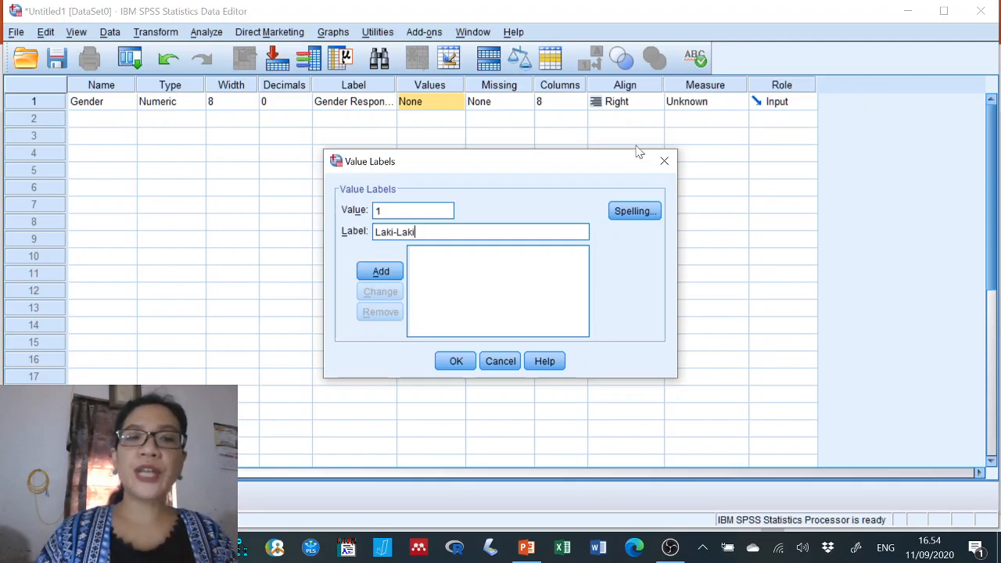
{"action": "left_click", "coordinate": [391, 272]}
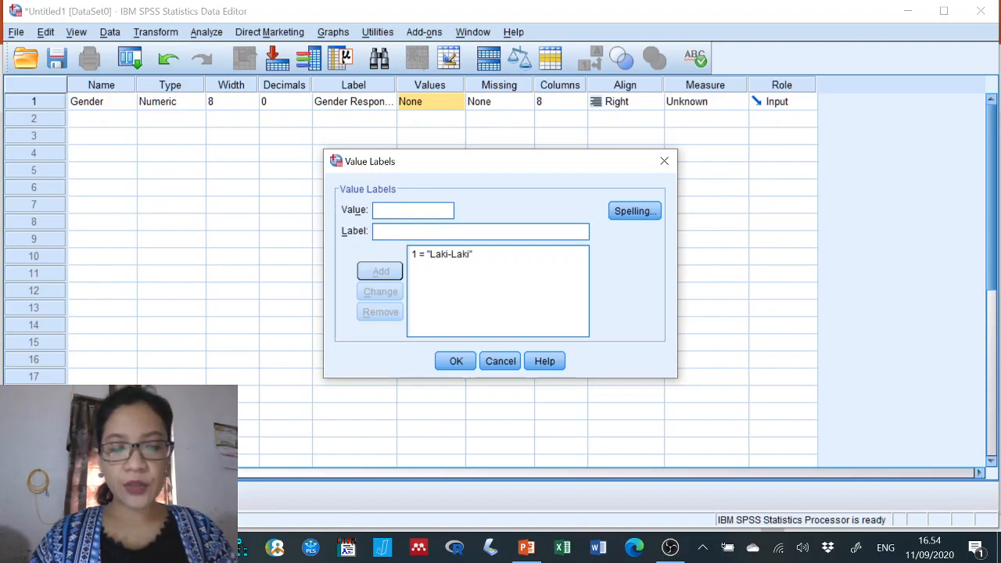
- Add the value label 2 = "Perempuan" to Gender and set its measure to Nominal
{"action": "type", "text": "2"}
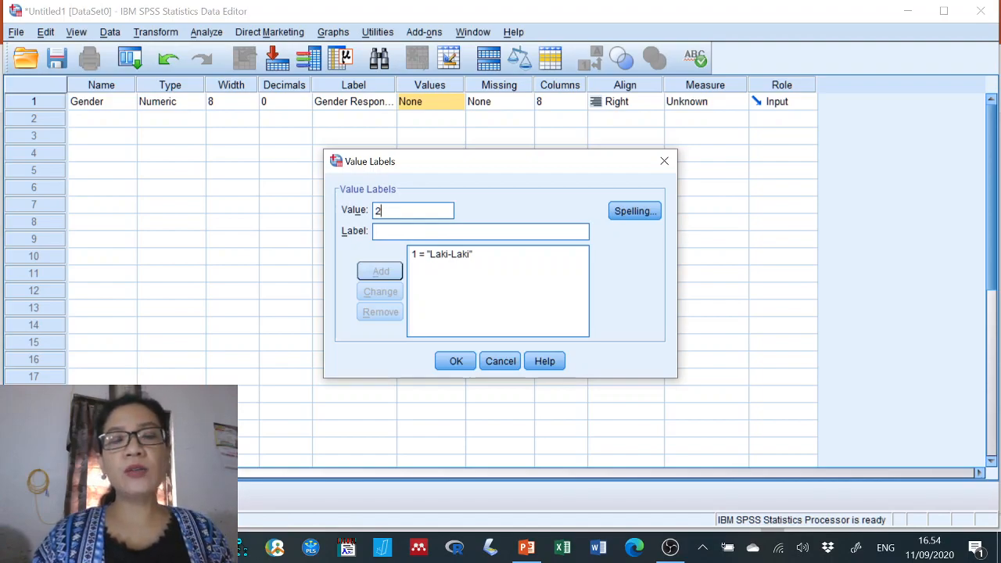
{"action": "left_click", "coordinate": [407, 231]}
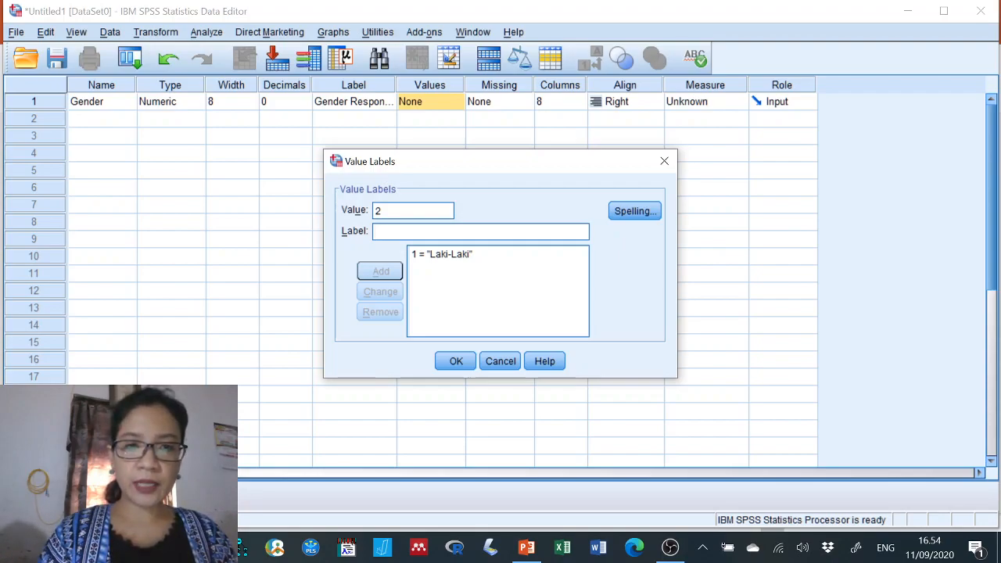
{"action": "type", "text": "Perempuan"}
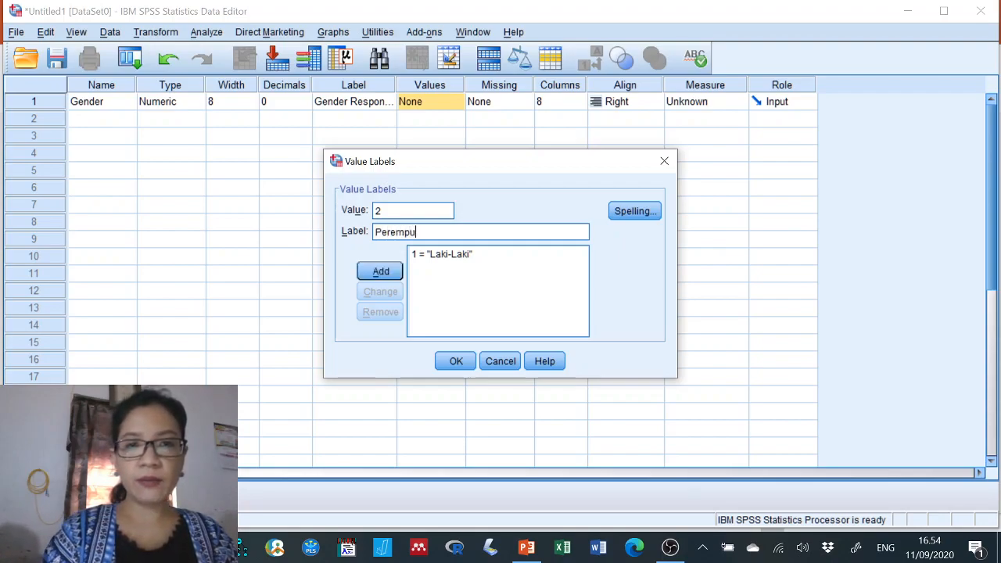
{"action": "left_click", "coordinate": [391, 272]}
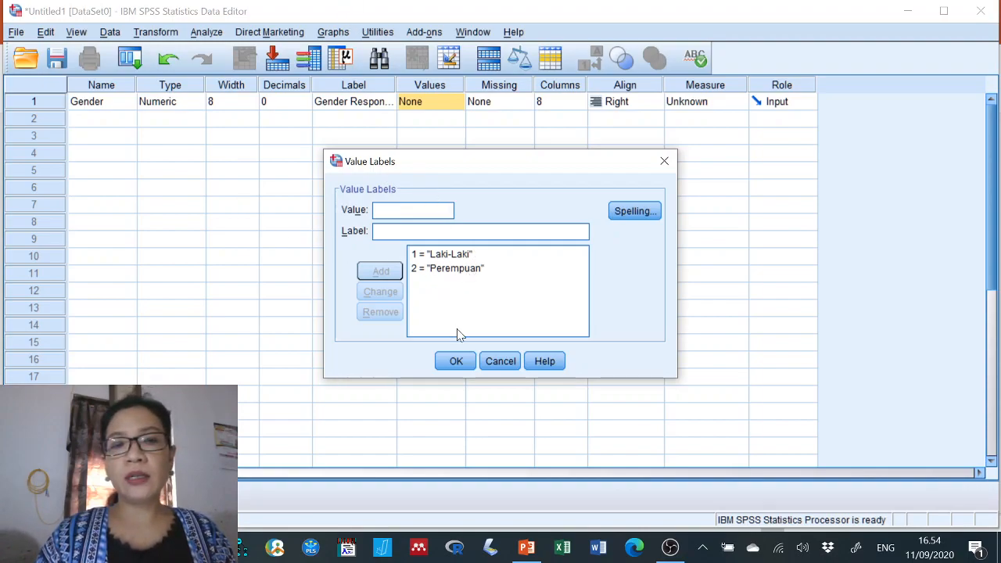
{"action": "left_click", "coordinate": [459, 369]}
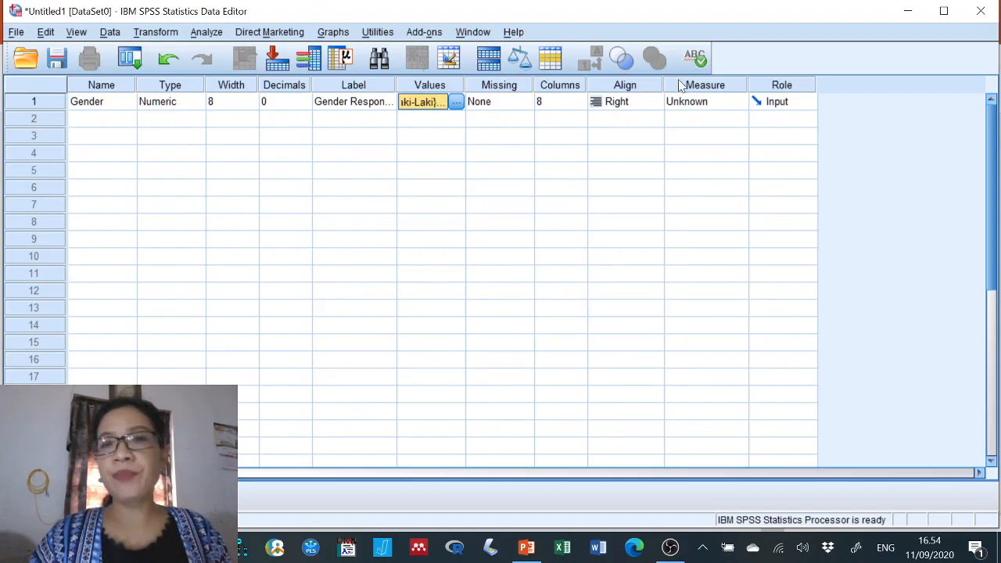
{"action": "left_click", "coordinate": [743, 104]}
{"action": "left_click", "coordinate": [730, 152]}
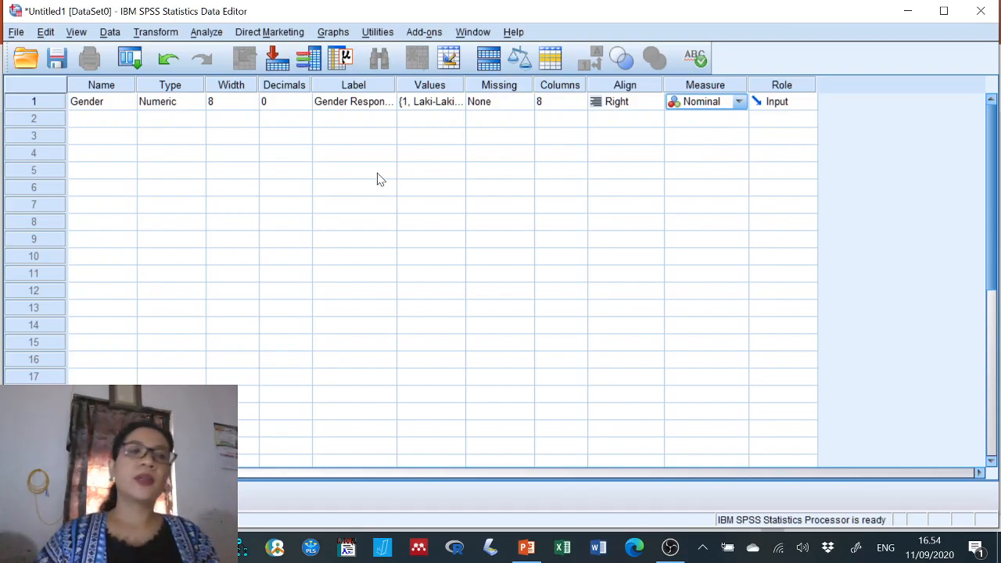
- Create a variable named Pendidikan in the second row and review its type options without changing them
{"action": "left_click", "coordinate": [94, 119]}
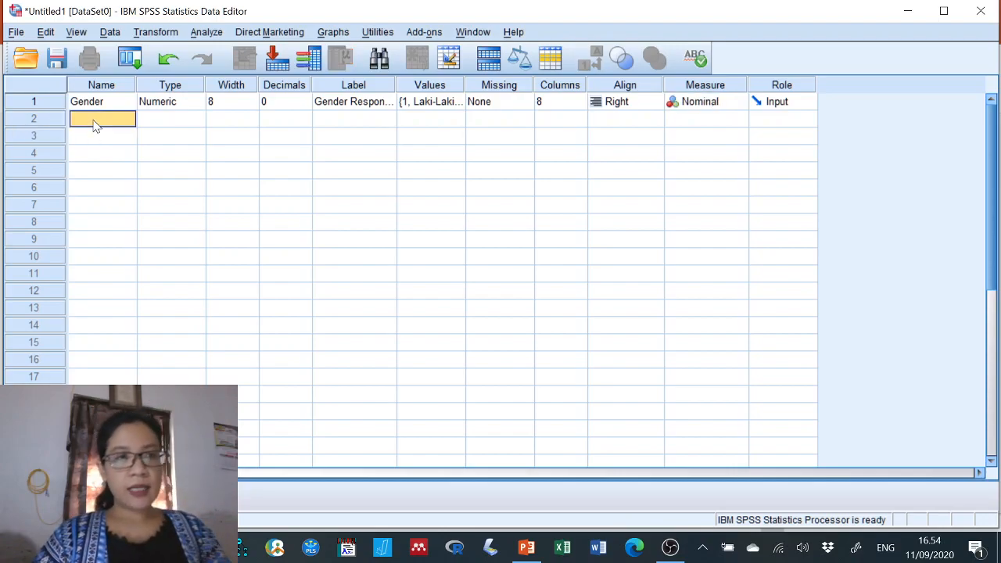
{"action": "type", "text": "Pendidikan"}
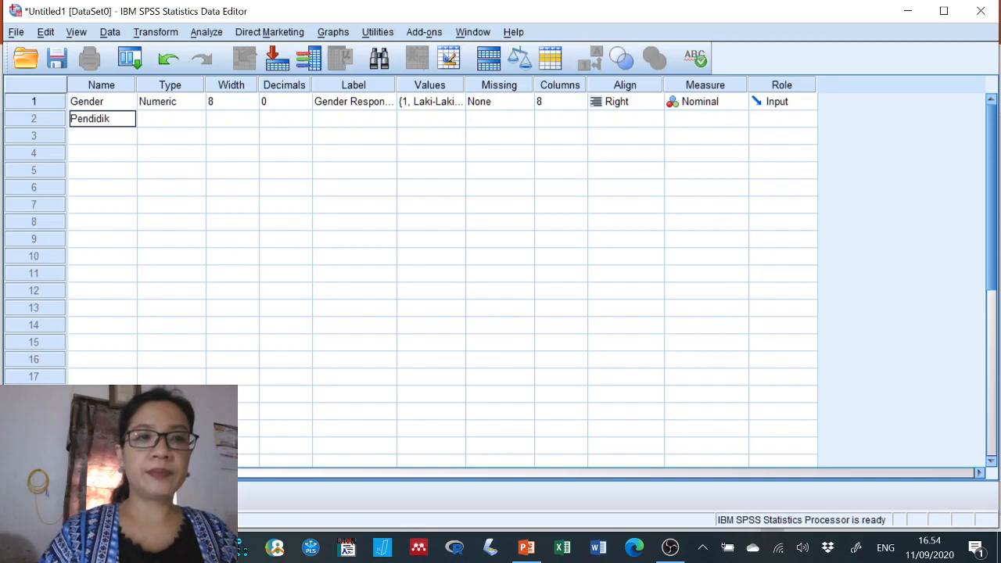
{"action": "left_click", "coordinate": [196, 121]}
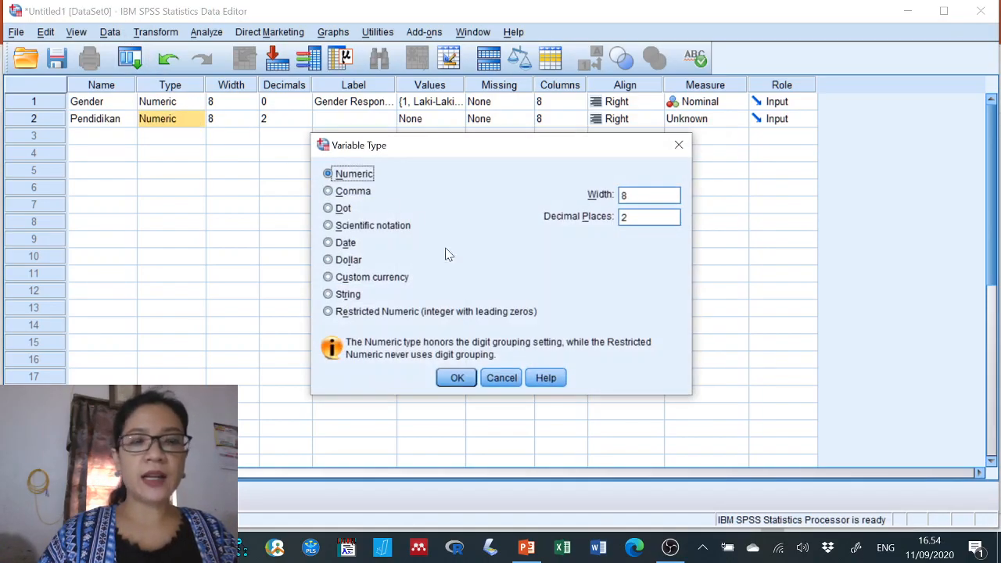
{"action": "left_click", "coordinate": [500, 369]}
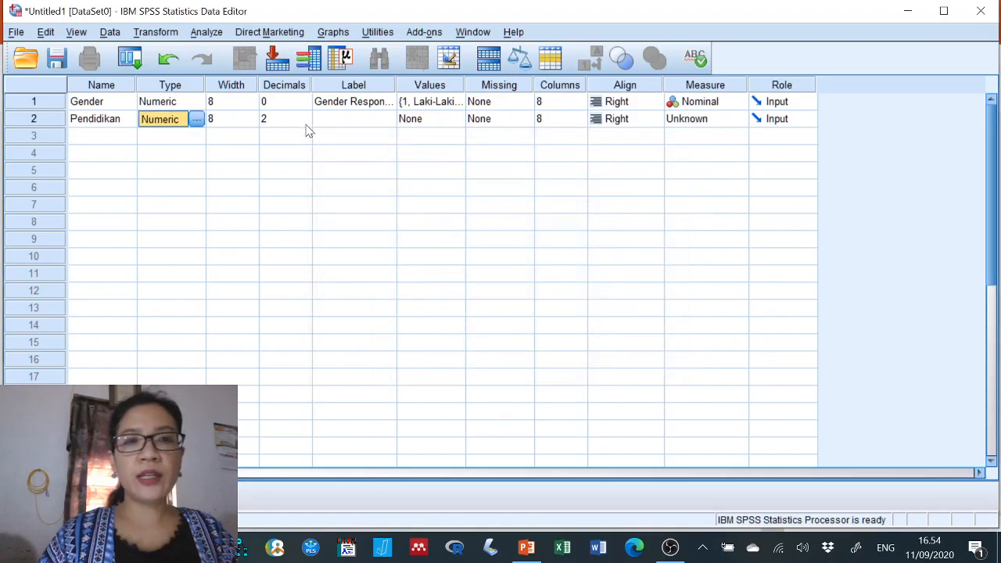
- Set the Pendidikan variable's decimals to 0 and its label to "Pendidikan Responden"
{"action": "left_click", "coordinate": [298, 120]}
{"action": "left_click", "coordinate": [306, 122]}
{"action": "left_click", "coordinate": [306, 122]}
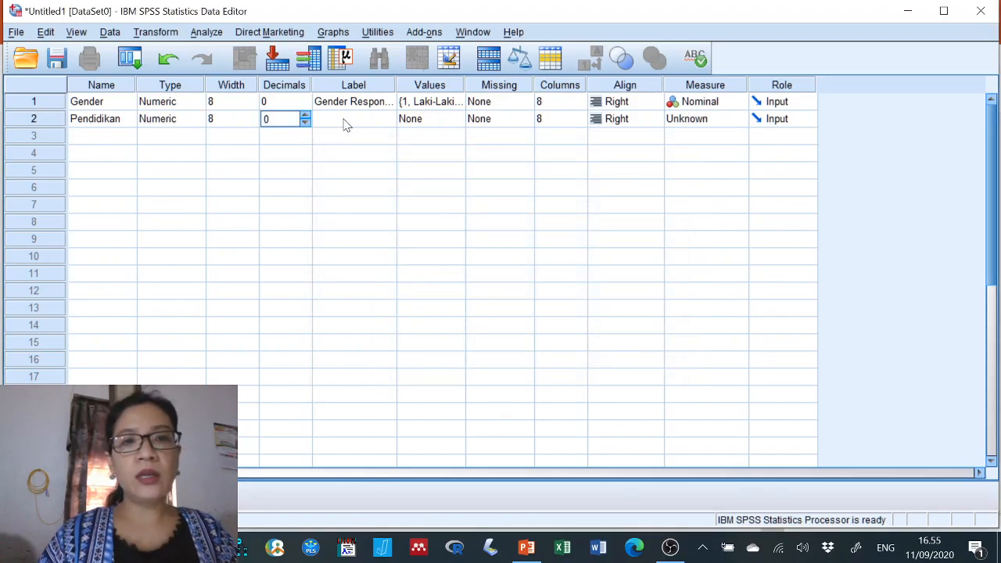
{"action": "left_click", "coordinate": [345, 120]}
{"action": "type", "text": "Ped"}
{"action": "key", "text": "BackSpace"}
{"action": "type", "text": "ndidik"}
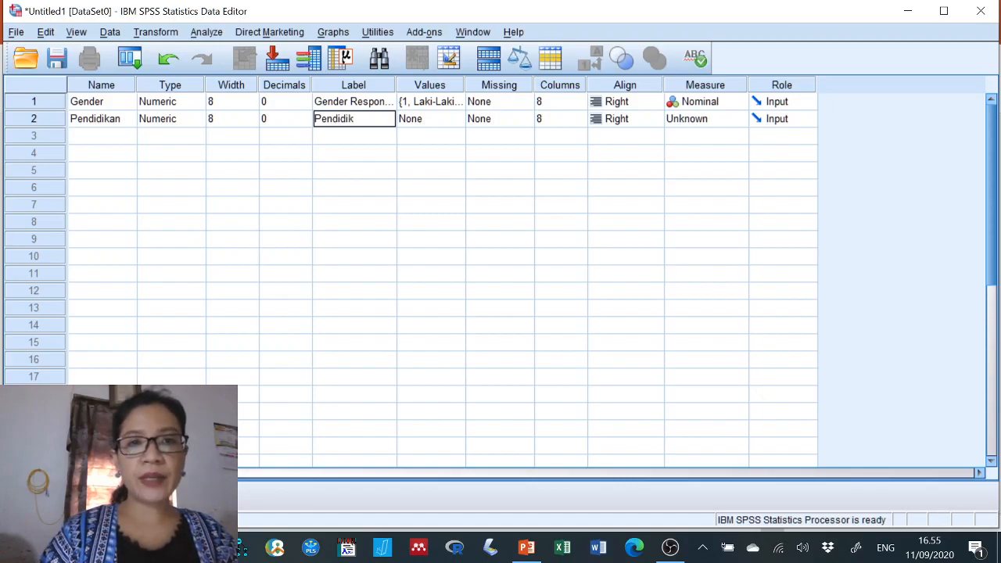
{"action": "type", "text": "an Resp"}
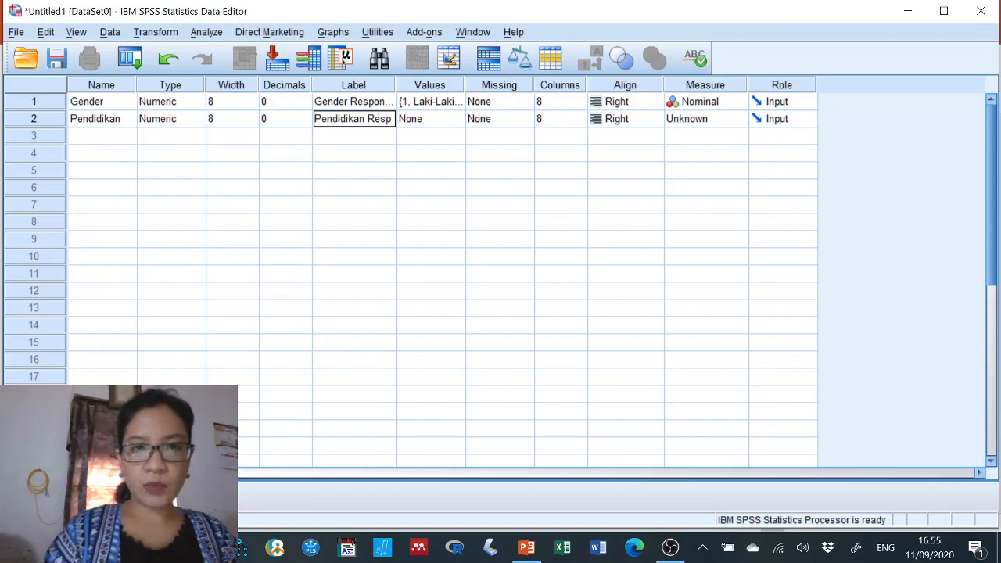
{"action": "type", "text": "onden"}
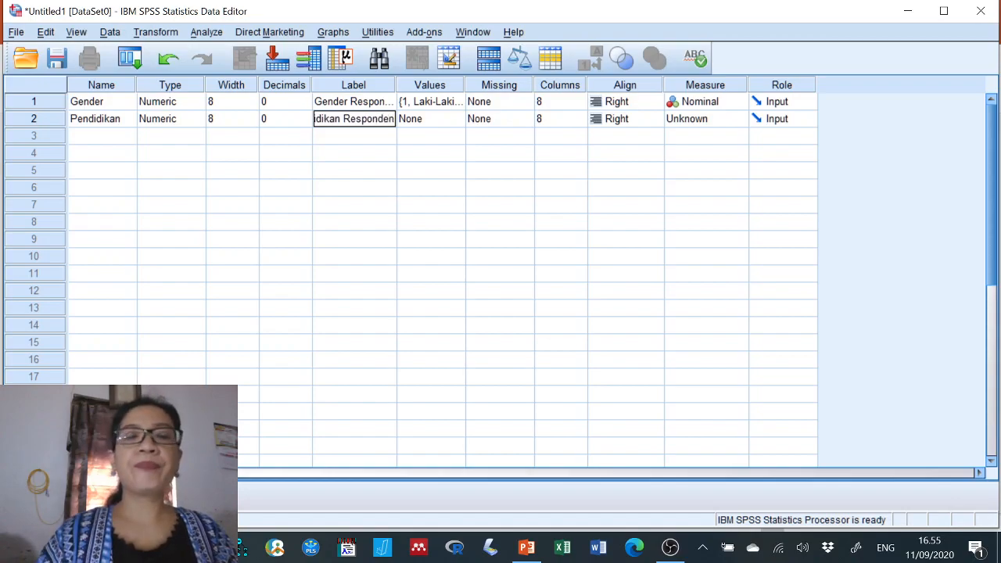
- Add a value label to Pendidikan that assigns 1 to "D3"
{"action": "left_click", "coordinate": [460, 121]}
{"action": "left_click", "coordinate": [459, 122]}
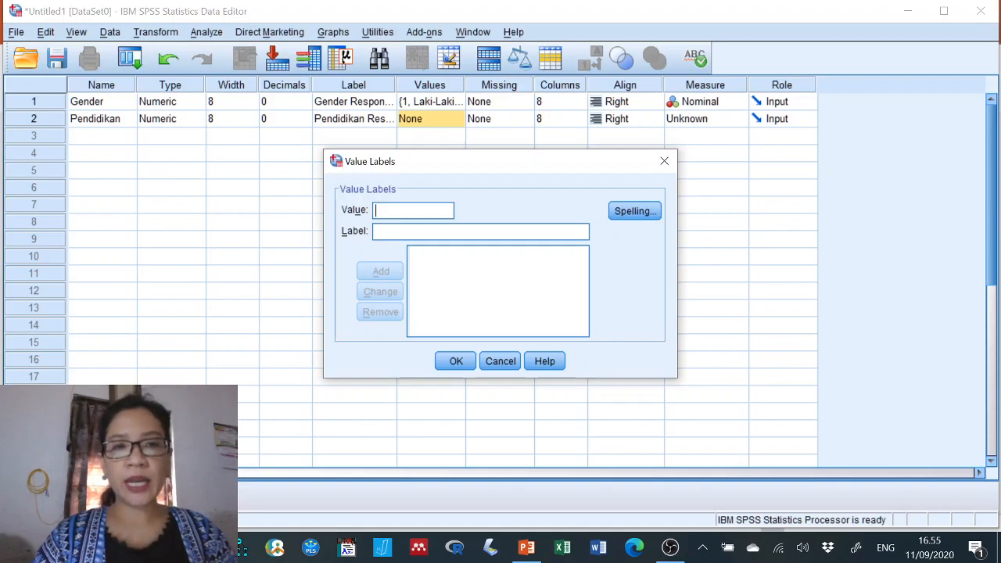
{"action": "type", "text": "1"}
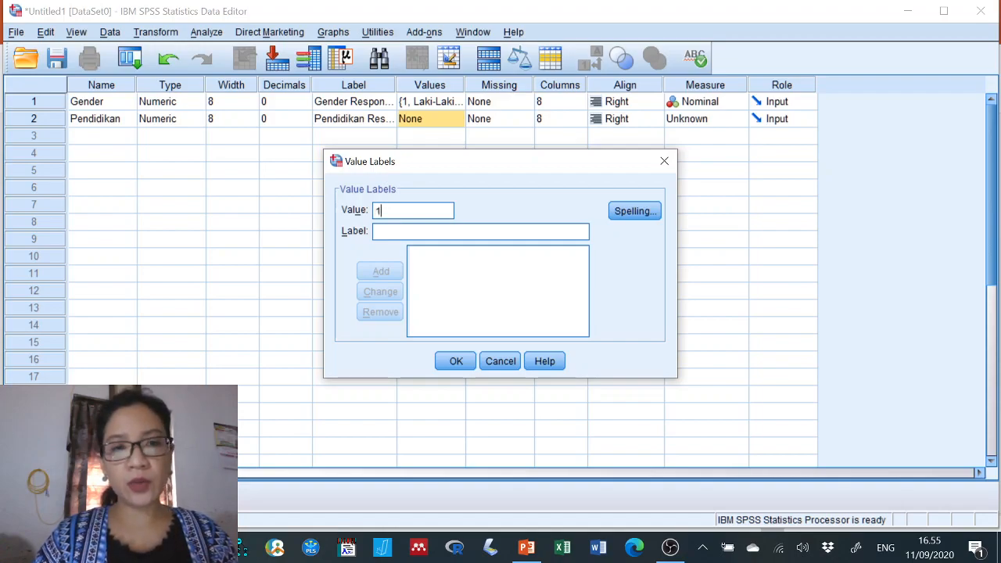
{"action": "type", "text": "D"}
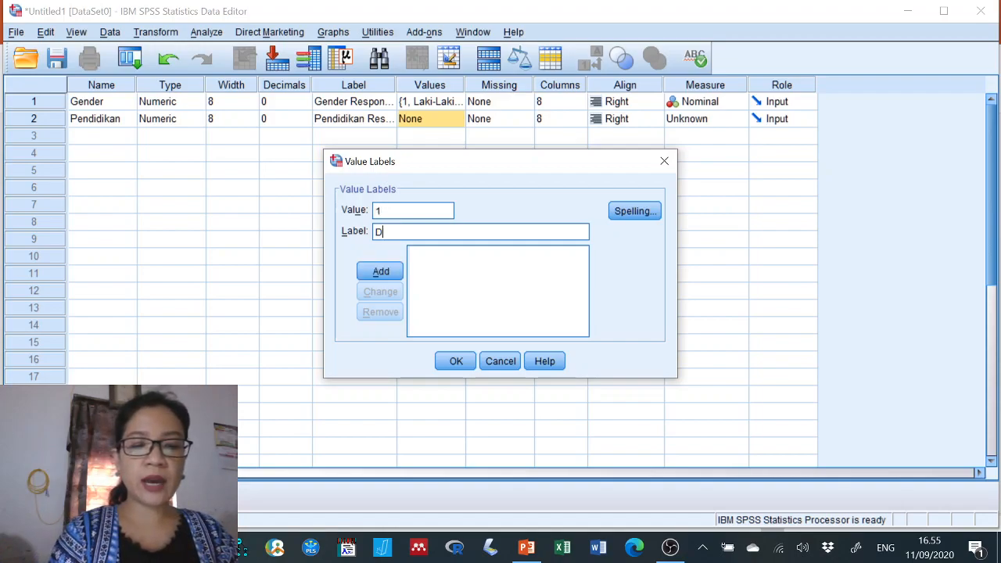
{"action": "type", "text": "3"}
{"action": "left_click", "coordinate": [399, 276]}
- Add the value label 2 = "Sarjana" to the Pendidikan variable
{"action": "type", "text": "2"}
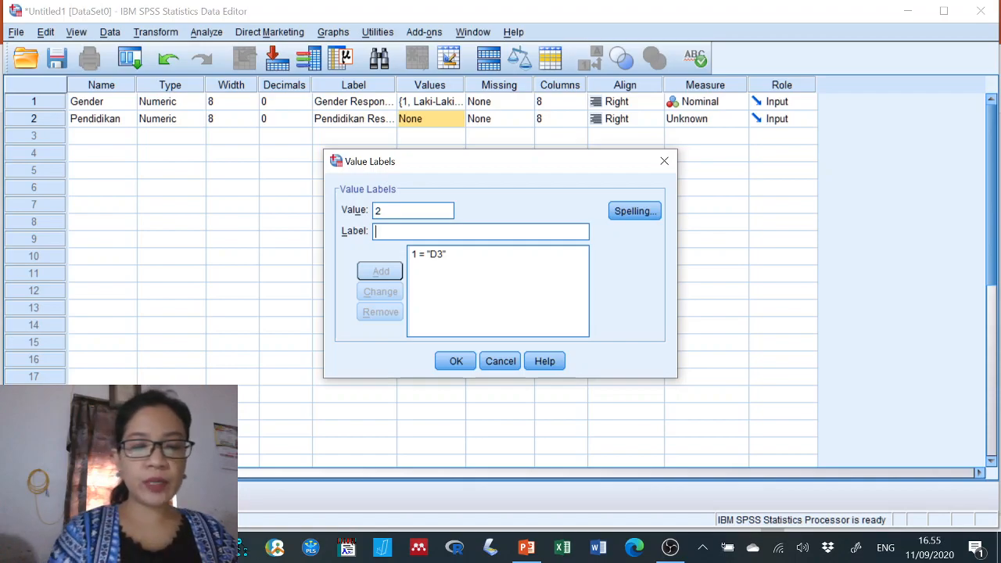
{"action": "type", "text": "Sarjana"}
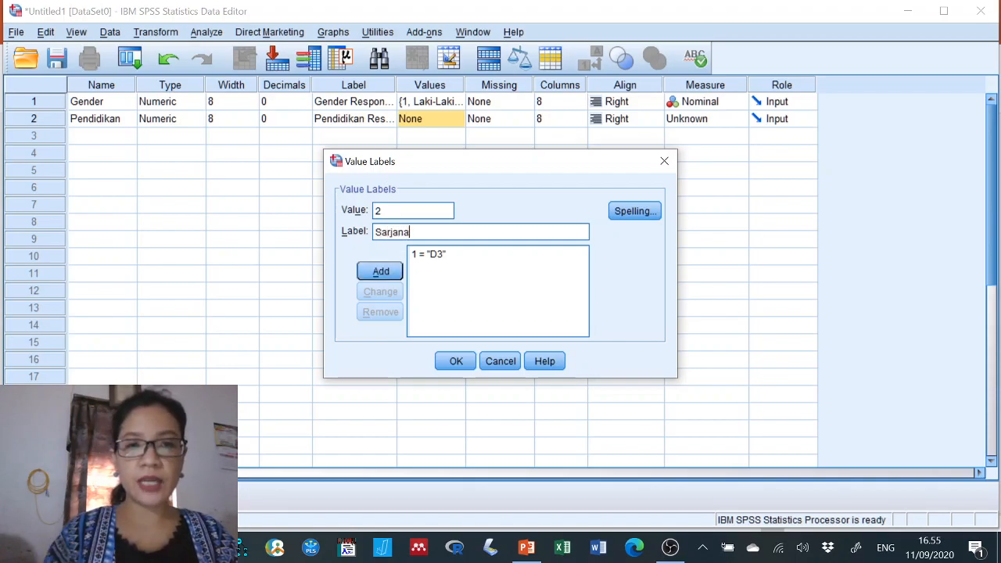
{"action": "left_click", "coordinate": [381, 270]}
- Add the value label 3 = "Pascasarjana" to Pendidikan, accept the labels, and set its measure to Ordinal
{"action": "type", "text": "3"}
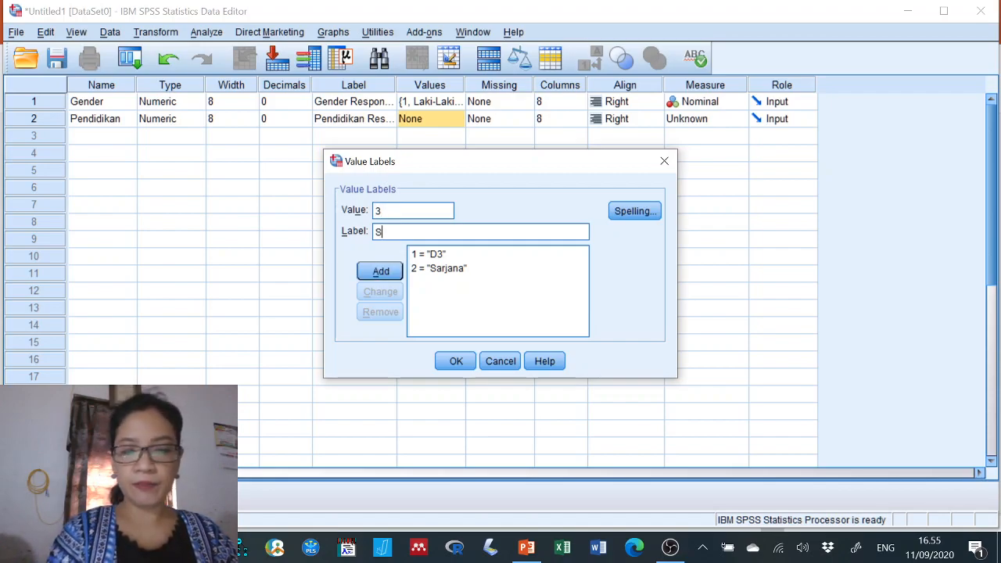
{"action": "type", "text": "Pascasarjan"}
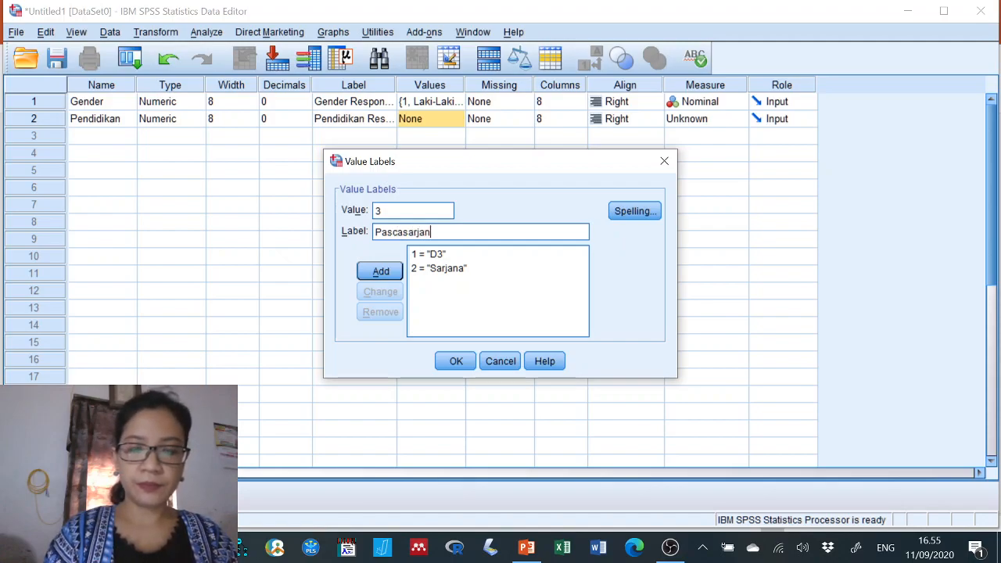
{"action": "type", "text": "a"}
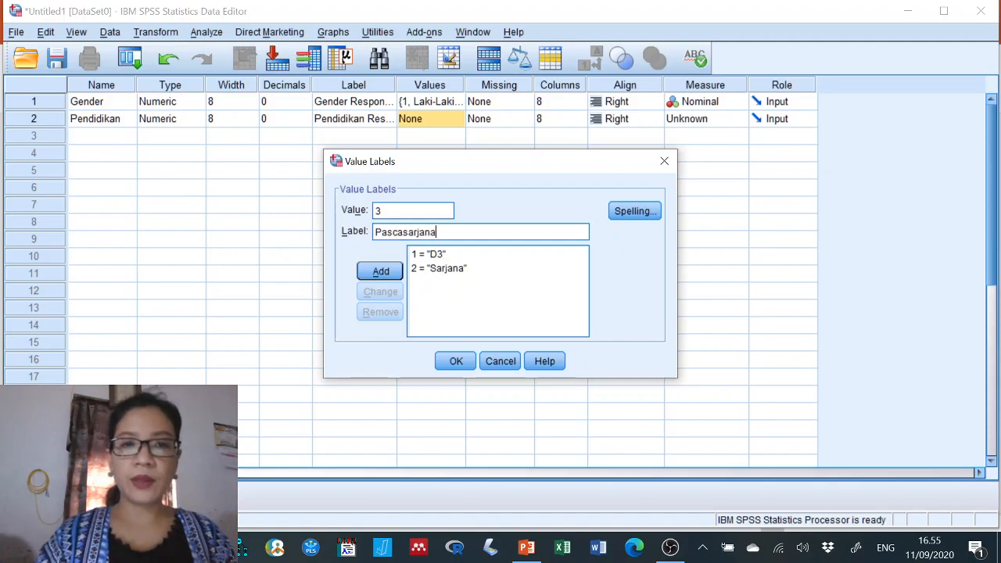
{"action": "left_click", "coordinate": [381, 274]}
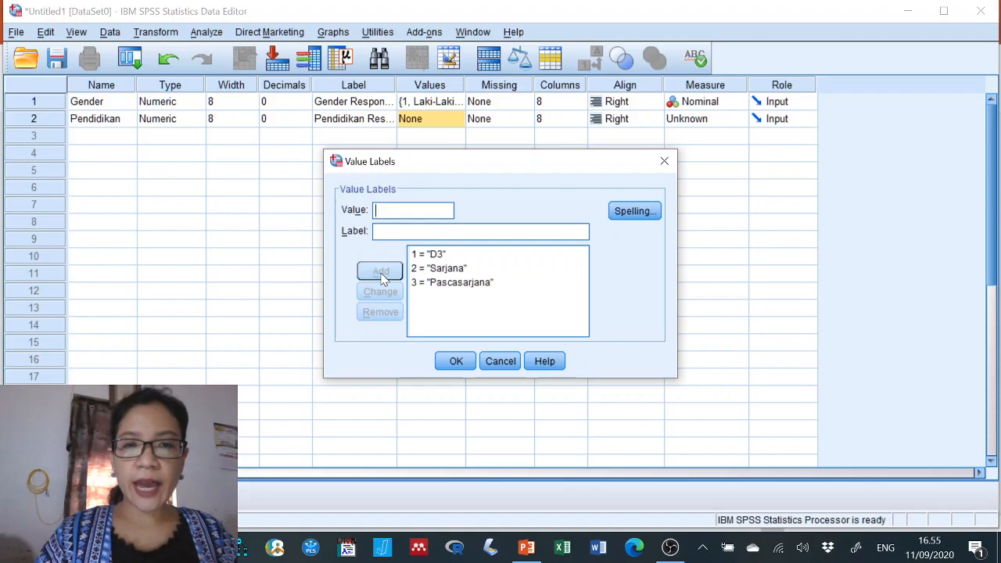
{"action": "left_click", "coordinate": [455, 360]}
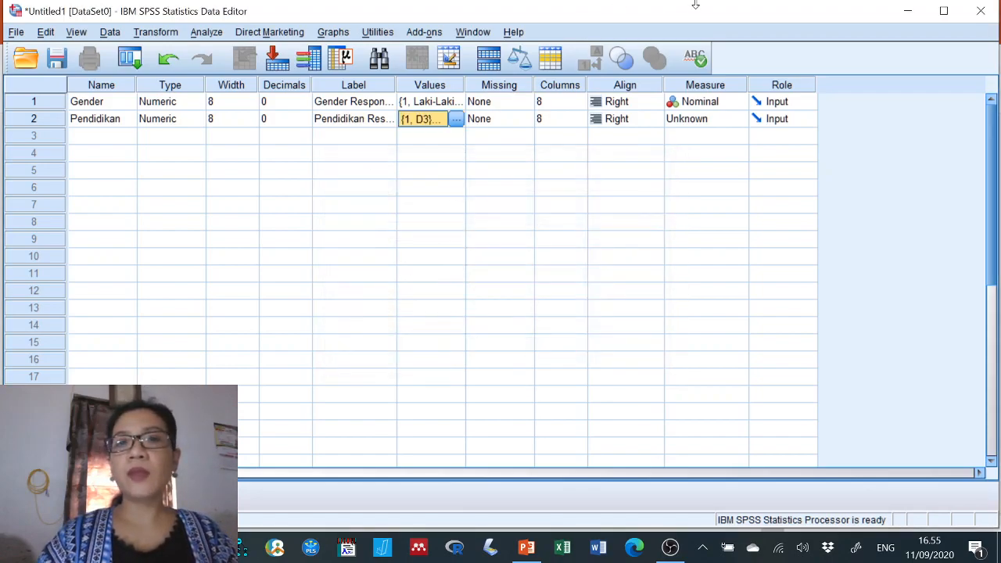
{"action": "left_click", "coordinate": [745, 125]}
{"action": "left_click", "coordinate": [726, 153]}
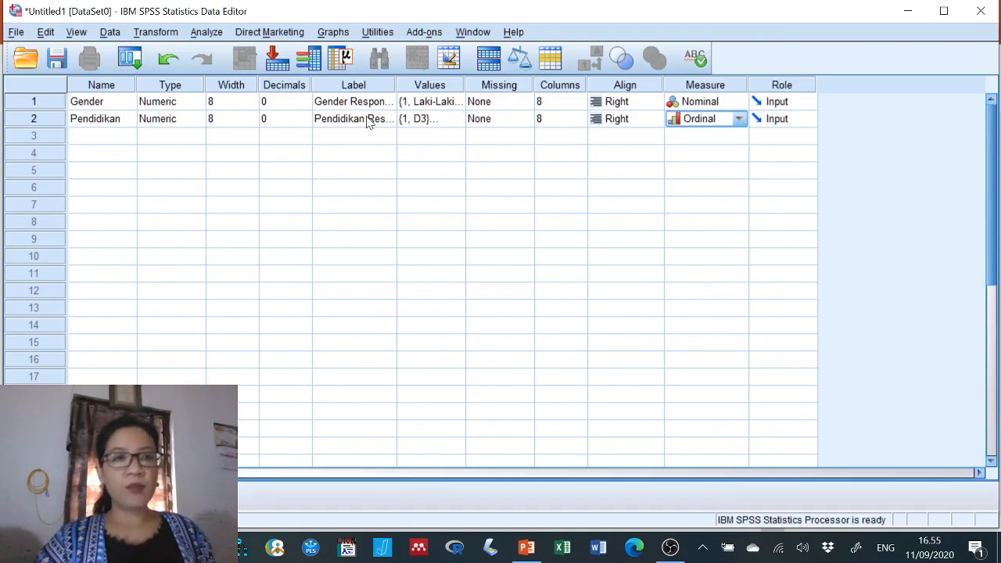
- Create a variable named Umur in the third row and set its decimals to 0
{"action": "left_click", "coordinate": [116, 141]}
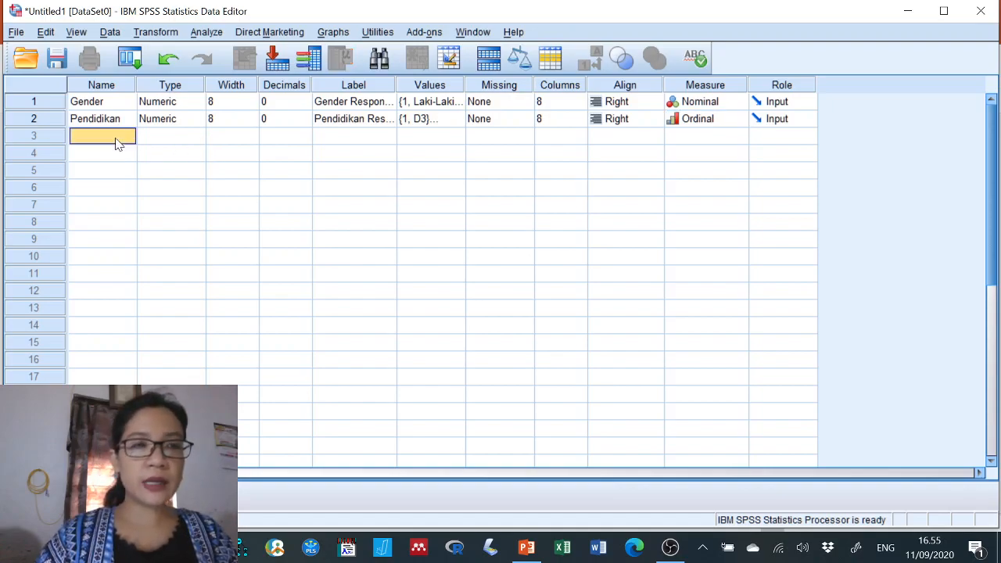
{"action": "type", "text": "Umu"}
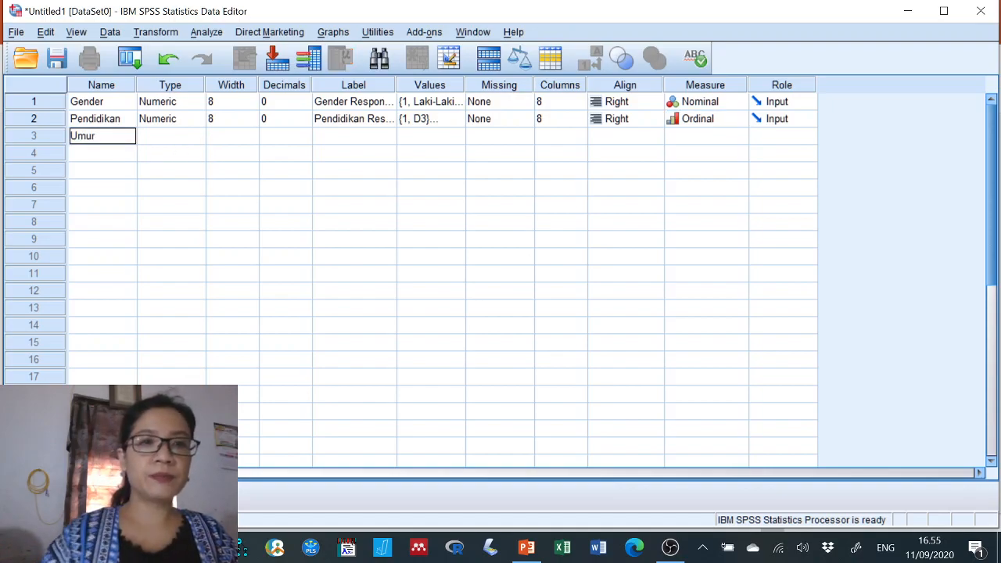
{"action": "type", "text": "r"}
{"action": "left_click", "coordinate": [302, 137]}
{"action": "left_click", "coordinate": [306, 140]}
{"action": "left_click", "coordinate": [305, 140]}
- Set the Umur variable's label to "Umur Responden" and its measure to Scale
{"action": "left_click", "coordinate": [335, 140]}
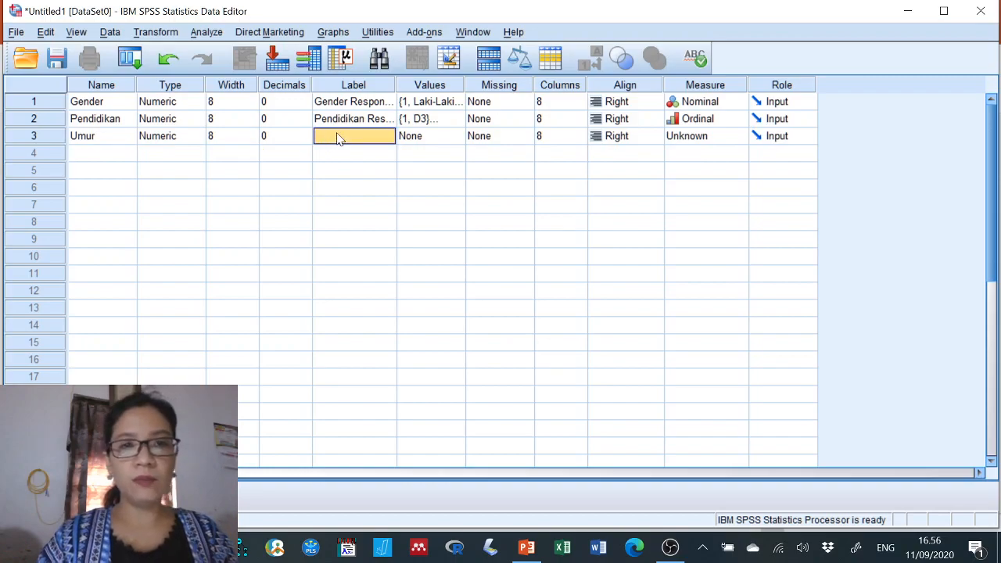
{"action": "type", "text": "Umur"}
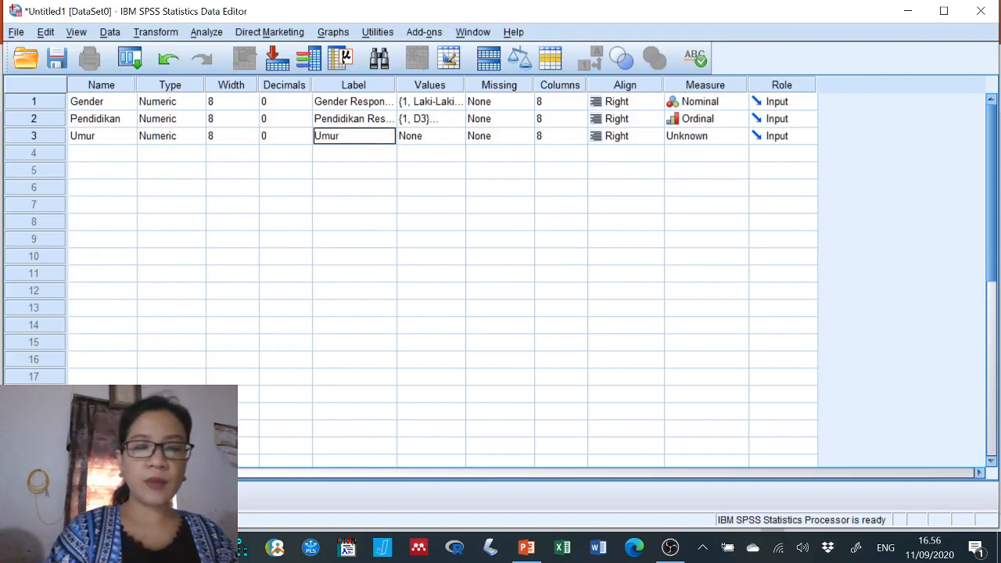
{"action": "type", "text": " Responden"}
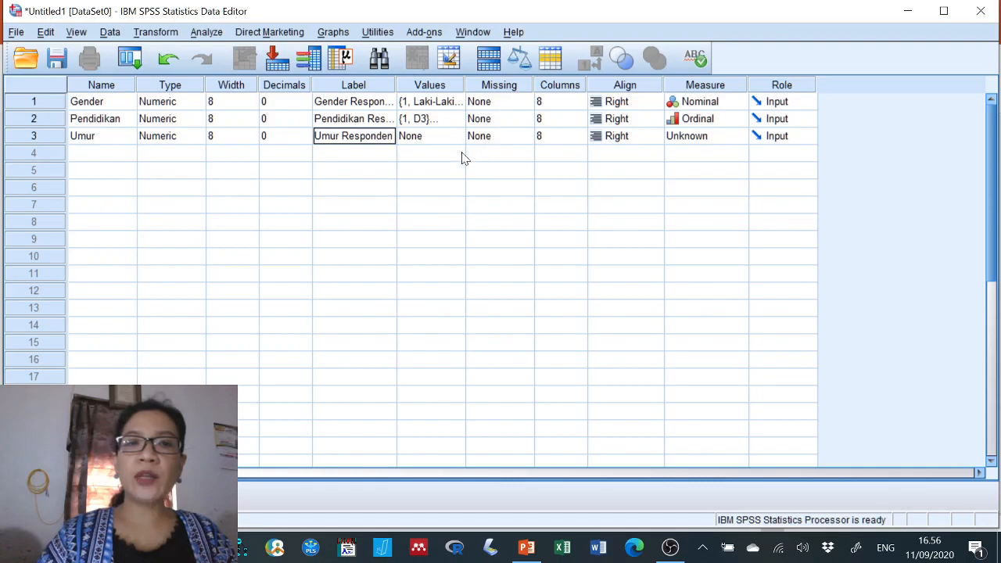
{"action": "left_click", "coordinate": [376, 160]}
{"action": "left_click", "coordinate": [385, 142]}
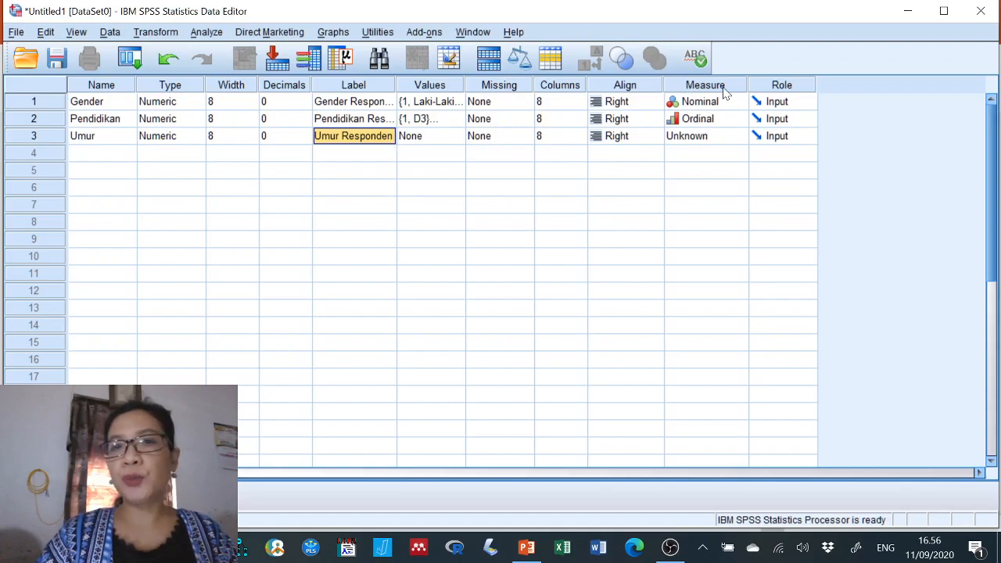
{"action": "left_click", "coordinate": [740, 139]}
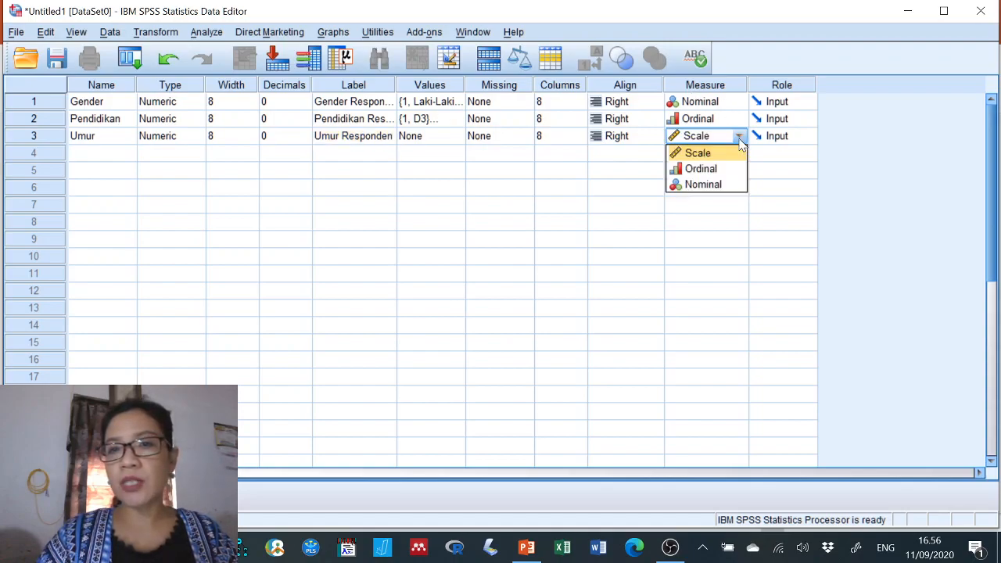
{"action": "left_click", "coordinate": [728, 156]}
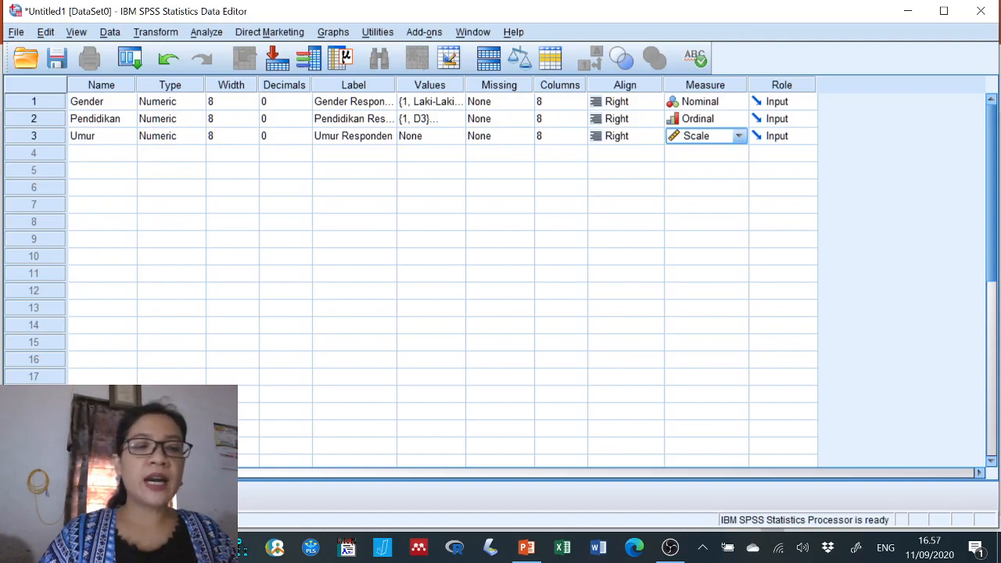
- In the data view, enter the Gender codes 1, 1, 1, 2, 2, 1, 2, 1, 2, 1 for cases 1 to 10
{"action": "key", "text": "ctrl+t"}
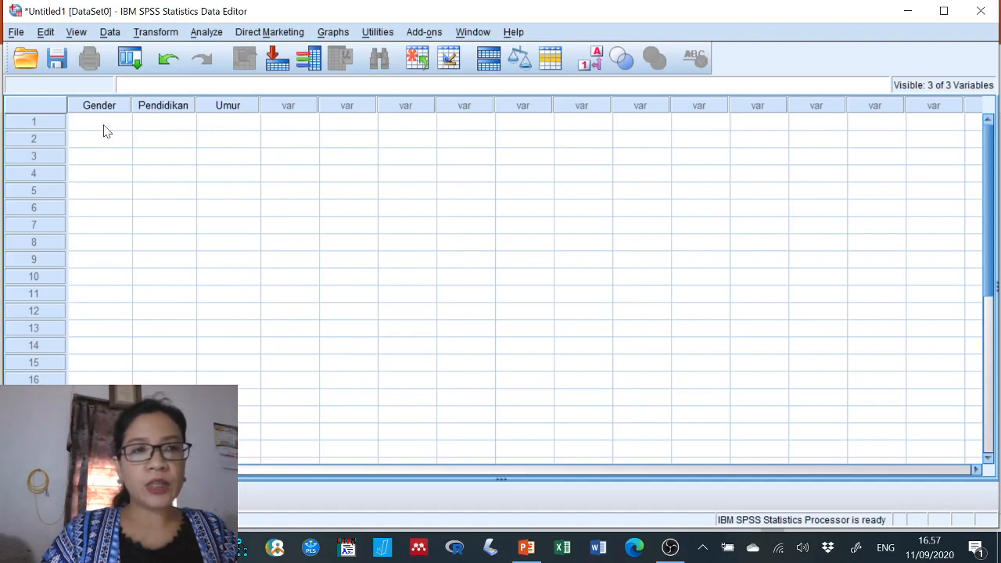
{"action": "mouse_move", "coordinate": [107, 110]}
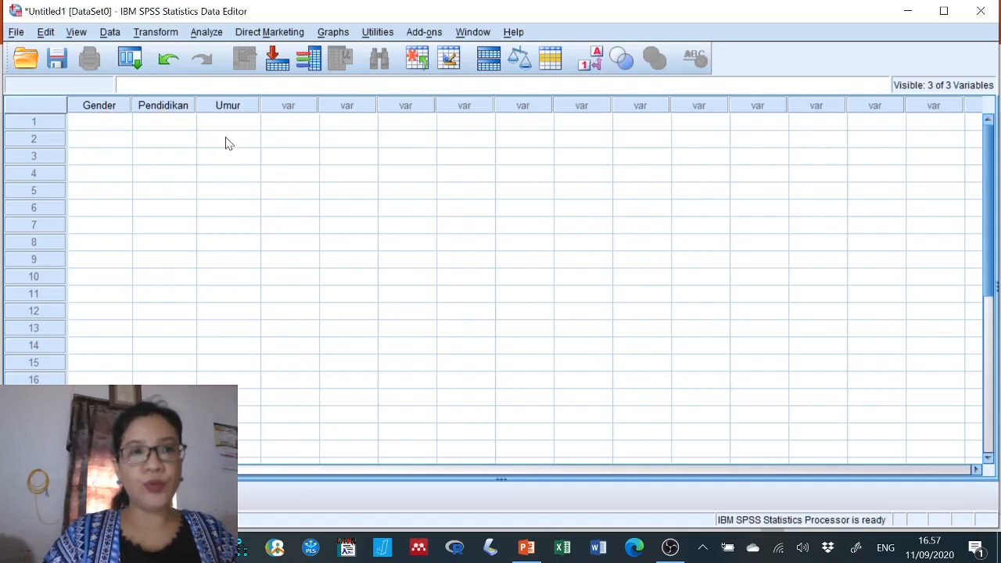
{"action": "left_click", "coordinate": [117, 124]}
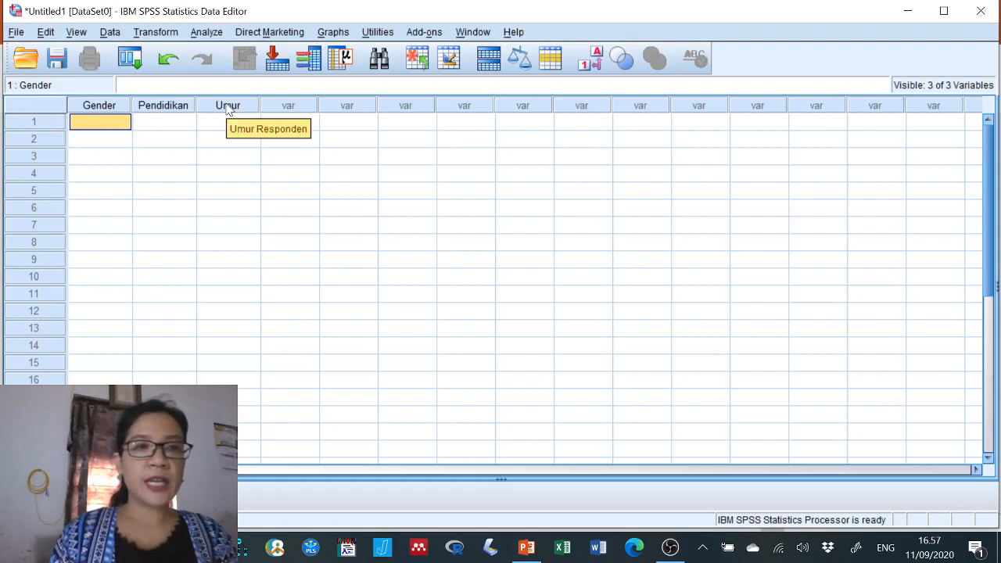
{"action": "type", "text": "1"}
{"action": "key", "text": "Return"}
{"action": "type", "text": "1"}
{"action": "key", "text": "Return"}
{"action": "type", "text": "1"}
{"action": "key", "text": "Return"}
{"action": "type", "text": "2"}
{"action": "key", "text": "Return"}
{"action": "type", "text": "2"}
{"action": "key", "text": "Return"}
{"action": "type", "text": "1"}
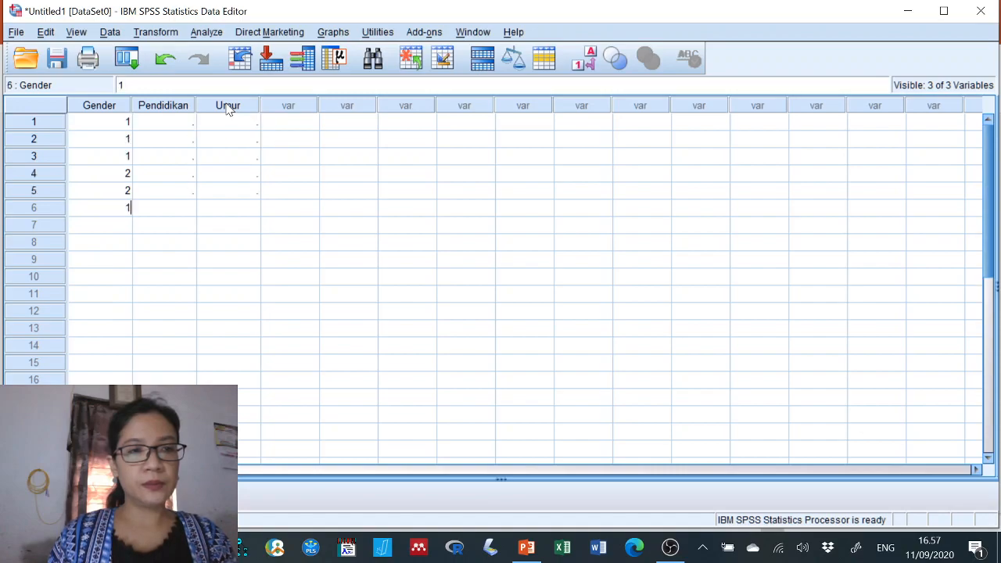
{"action": "key", "text": "Return"}
{"action": "type", "text": "2"}
{"action": "key", "text": "Return"}
{"action": "type", "text": "1"}
{"action": "key", "text": "Return"}
{"action": "type", "text": "2"}
{"action": "key", "text": "Return"}
{"action": "type", "text": "1"}
{"action": "key", "text": "Return"}
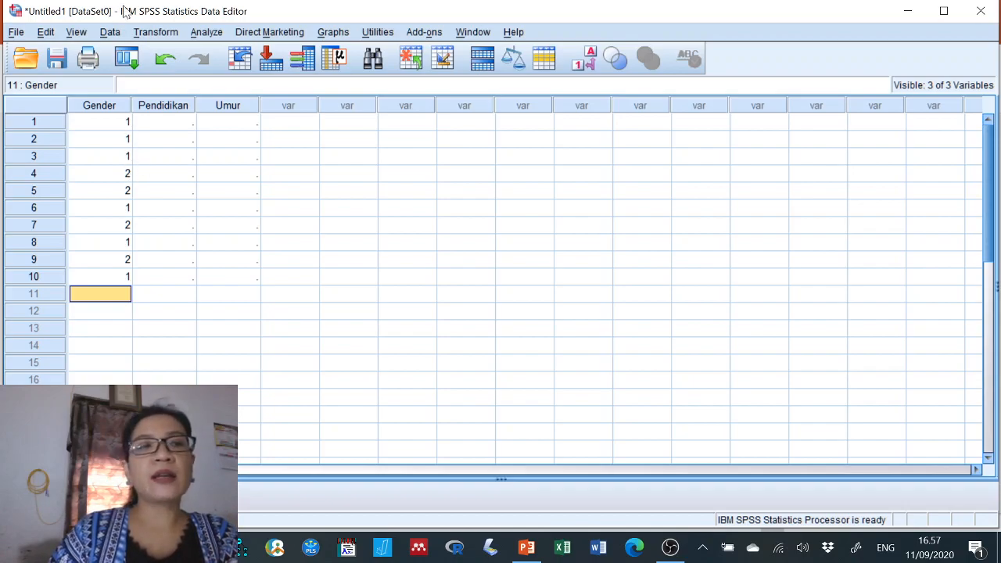
- Show value labels instead of numeric codes in the data, and check the variable definitions before returning to the data
{"action": "left_click", "coordinate": [76, 32]}
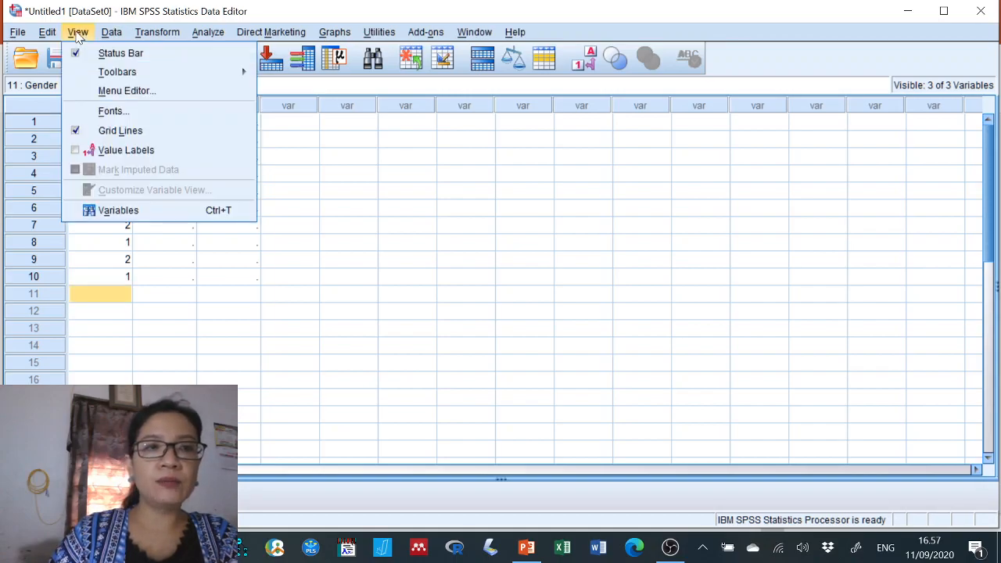
{"action": "left_click", "coordinate": [123, 153]}
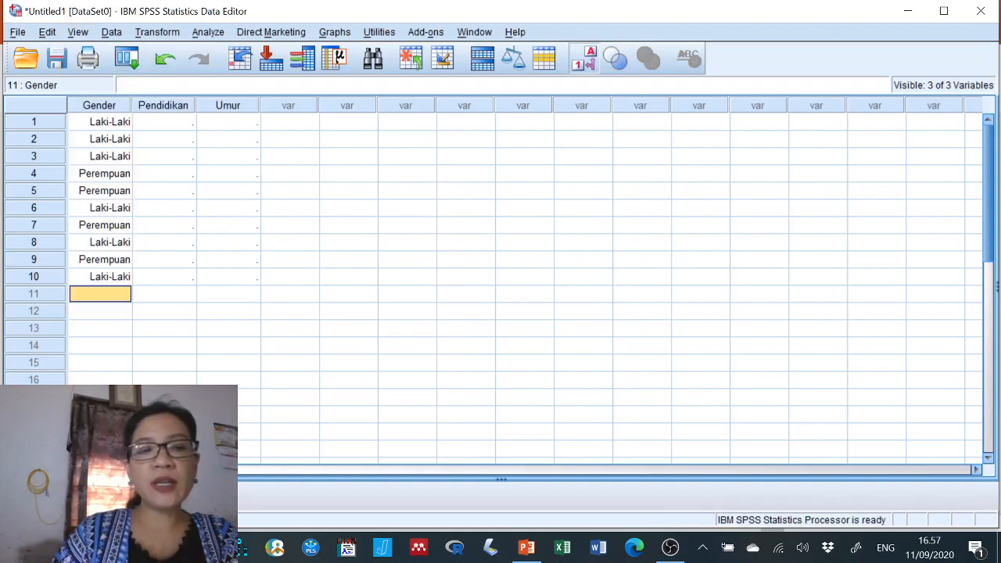
{"action": "left_click", "coordinate": [97, 479]}
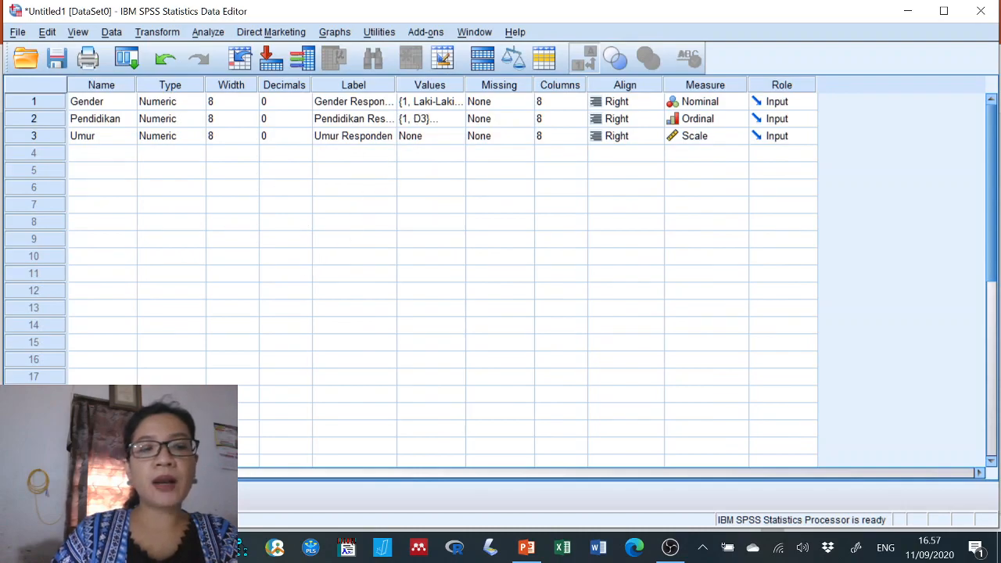
{"action": "key", "text": "ctrl+t"}
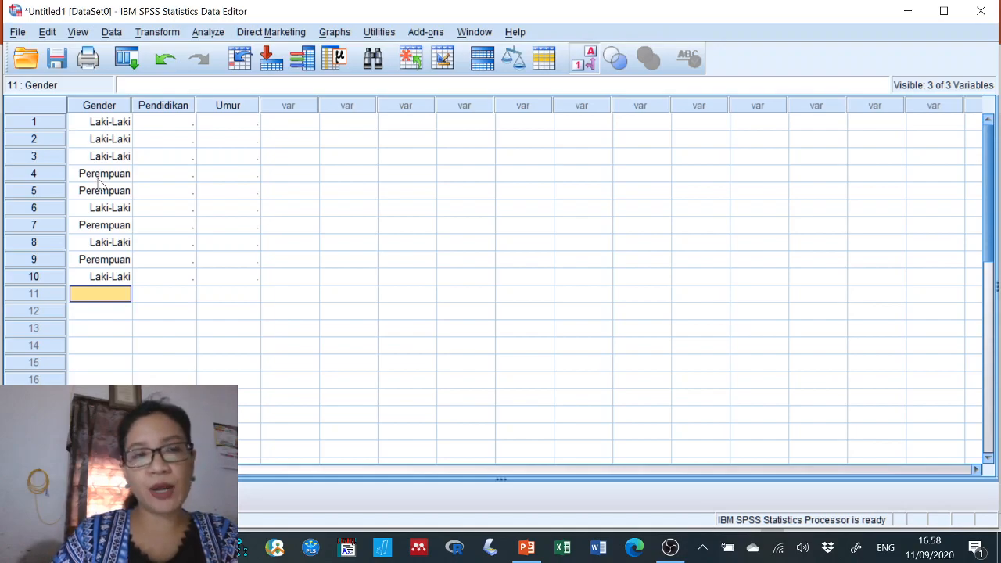
- Enter Pendidikan code 2 (Sarjana) for cases 1, 2 and 3
{"action": "left_click", "coordinate": [164, 124]}
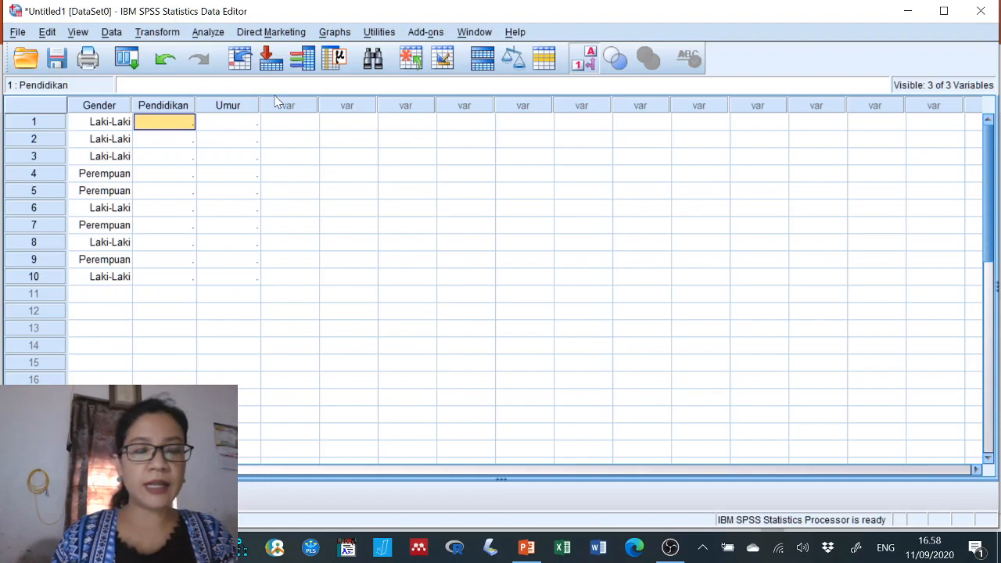
{"action": "type", "text": "2"}
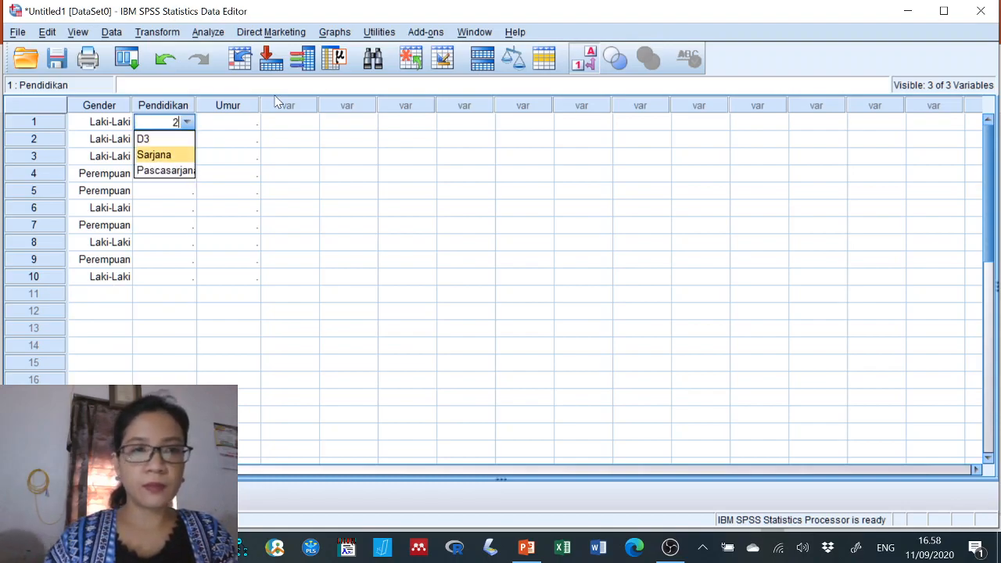
{"action": "left_click", "coordinate": [171, 156]}
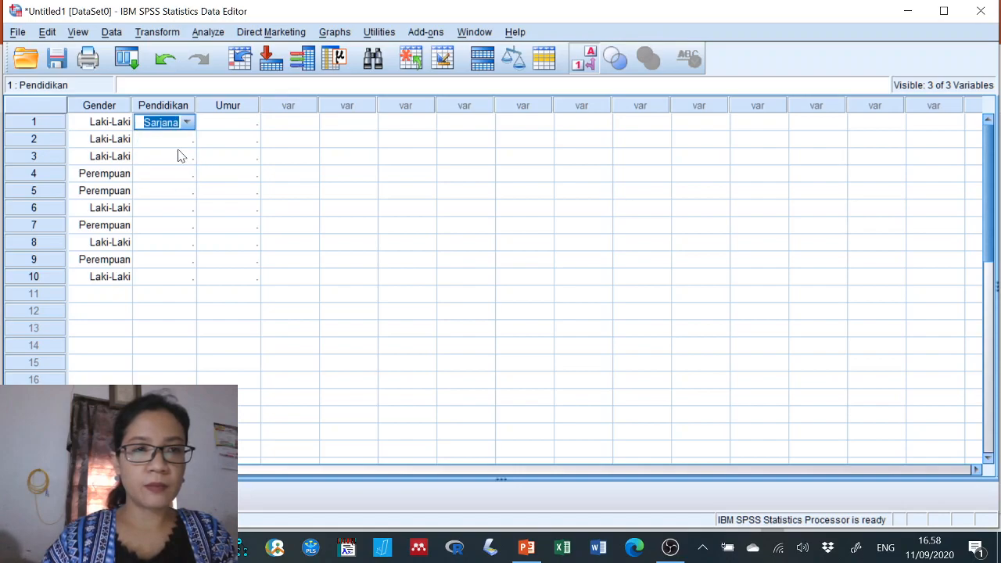
{"action": "left_click", "coordinate": [178, 156]}
{"action": "left_click", "coordinate": [180, 144]}
{"action": "type", "text": "2"}
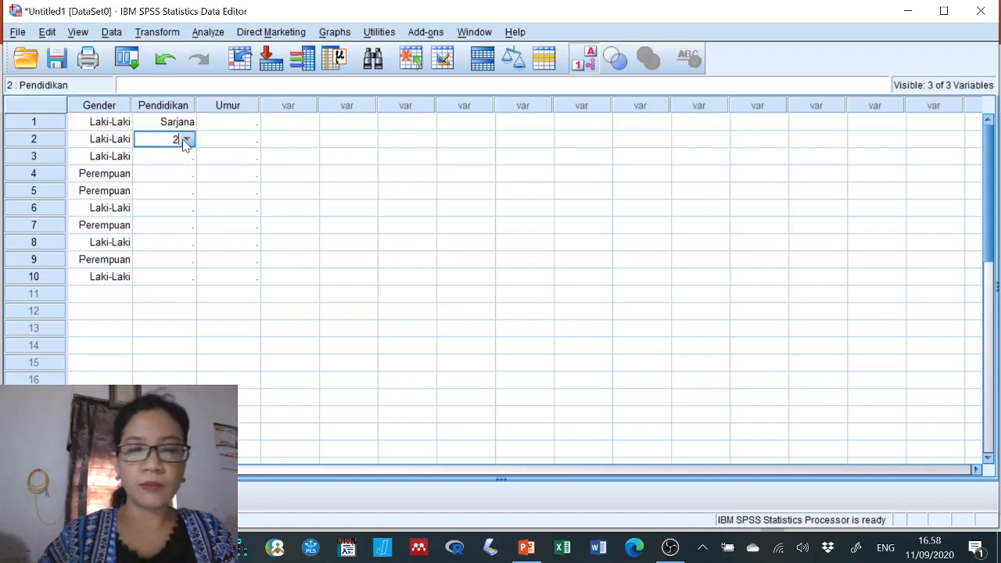
{"action": "type", "text": "2"}
{"action": "key", "text": "BackSpace"}
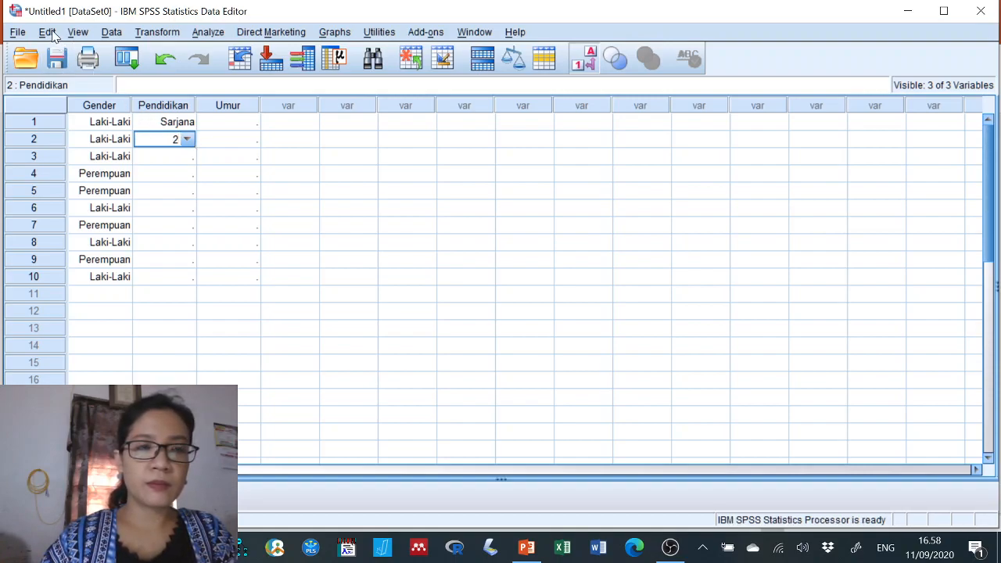
{"action": "left_click", "coordinate": [170, 163]}
{"action": "type", "text": "2"}
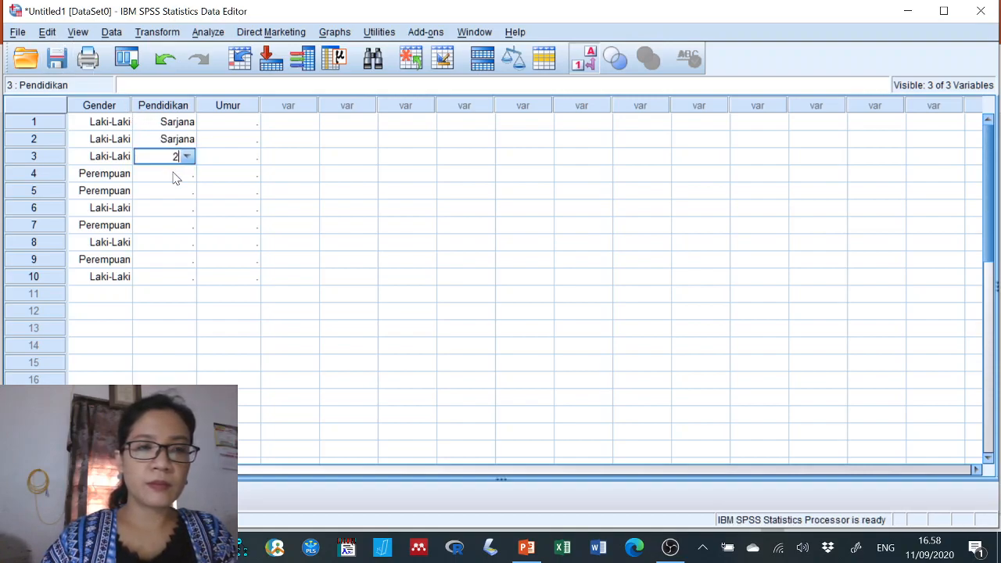
- Enter Pendidikan codes standing for D3 in cases 4 and 5 and for Pascasarjana in case 6
{"action": "left_click", "coordinate": [174, 174]}
{"action": "type", "text": "3"}
{"action": "left_click", "coordinate": [174, 191]}
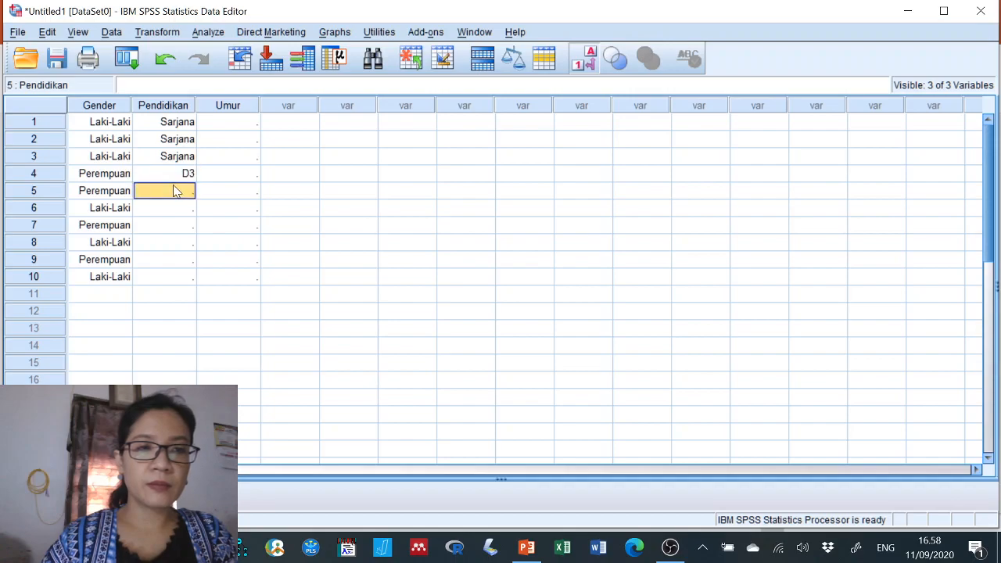
{"action": "type", "text": "3"}
{"action": "left_click", "coordinate": [177, 207]}
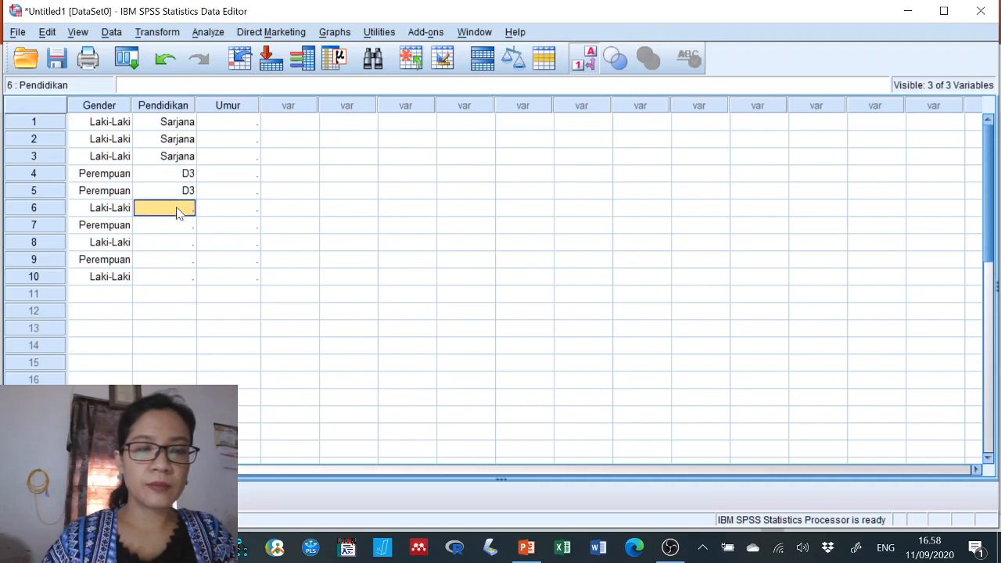
{"action": "type", "text": "1"}
- Enter Pendidikan code 2 (Sarjana) for cases 7, 8 and 10, and the code for D3 in case 9
{"action": "left_click", "coordinate": [180, 229]}
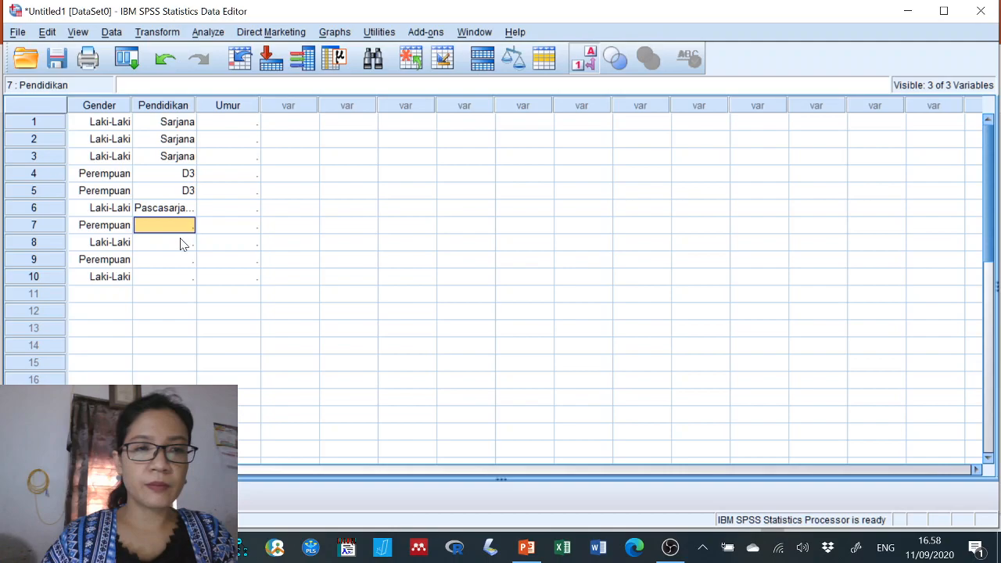
{"action": "type", "text": "2"}
{"action": "left_click", "coordinate": [181, 243]}
{"action": "type", "text": "22"}
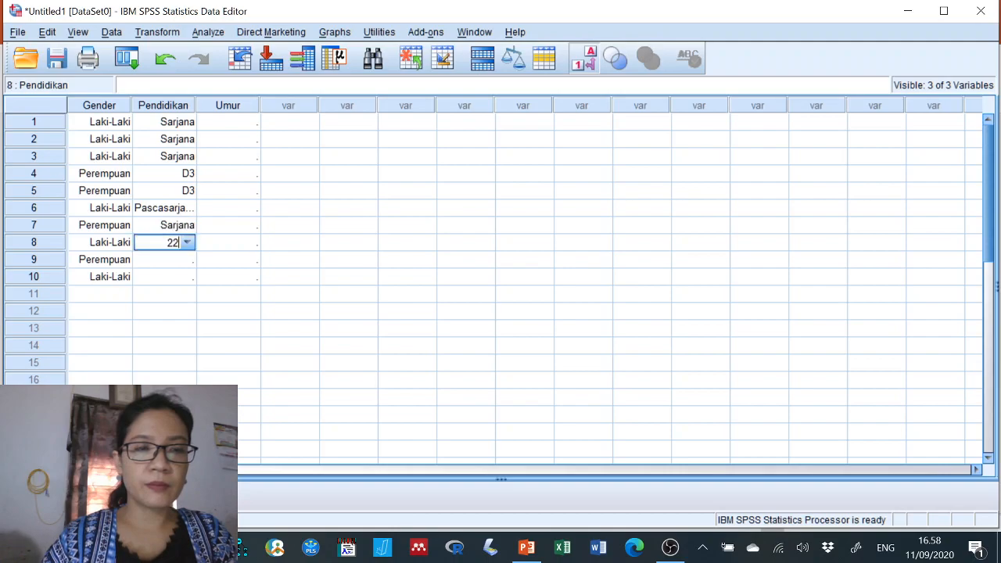
{"action": "key", "text": "BackSpace"}
{"action": "left_click", "coordinate": [178, 260]}
{"action": "type", "text": "1"}
{"action": "left_click", "coordinate": [177, 278]}
{"action": "type", "text": "2"}
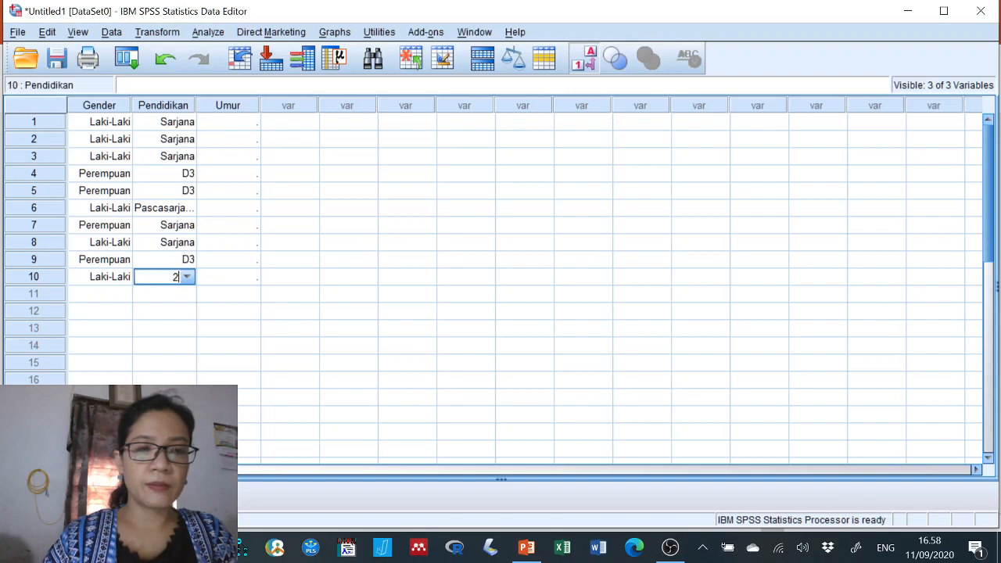
- Enter the Umur values 35, 40, 37 and 45 for cases 1 to 4
{"action": "left_click", "coordinate": [224, 126]}
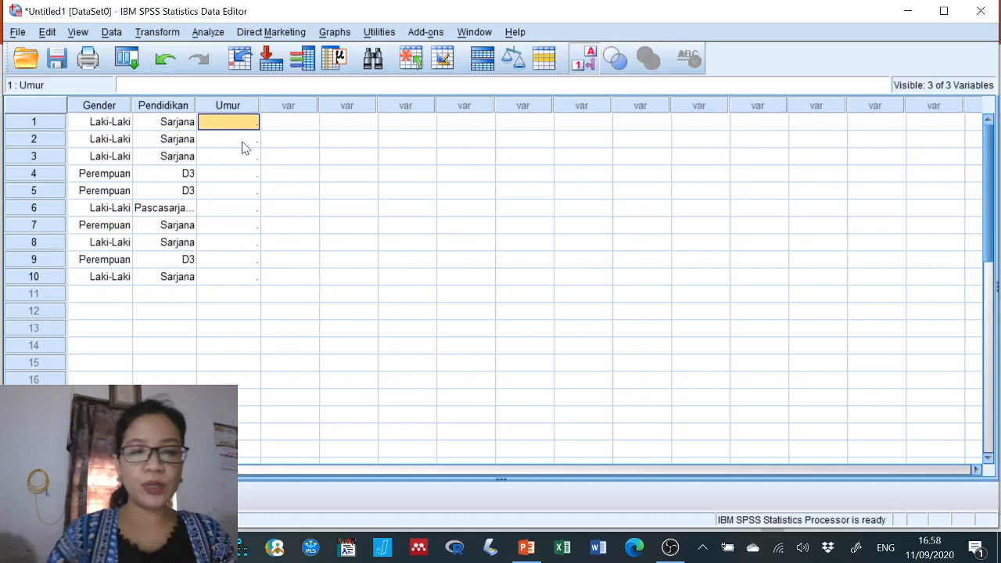
{"action": "type", "text": "35"}
{"action": "left_click", "coordinate": [242, 144]}
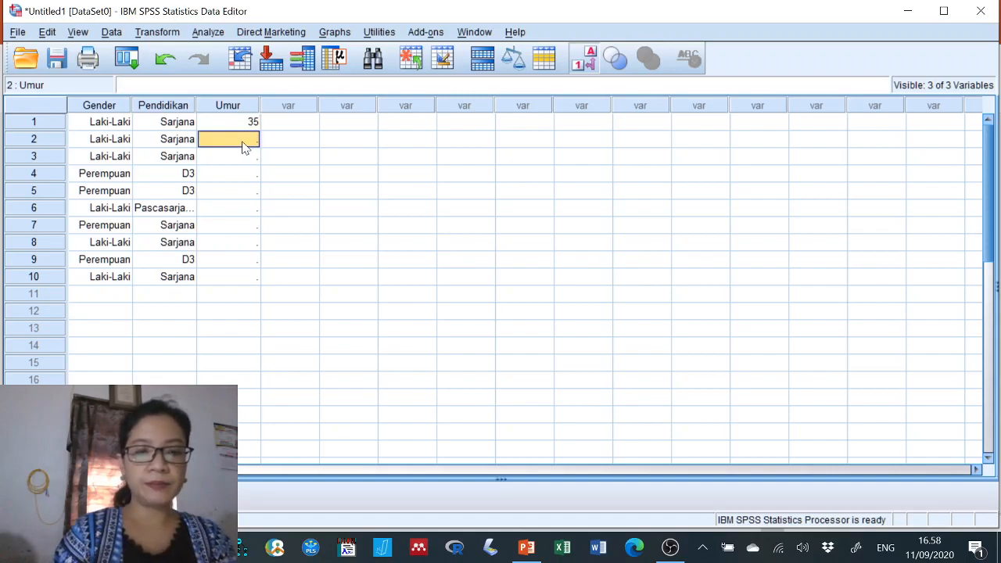
{"action": "type", "text": "40"}
{"action": "key", "text": "Return"}
{"action": "type", "text": "37"}
{"action": "key", "text": "Return"}
{"action": "type", "text": "45"}
{"action": "key", "text": "Return"}
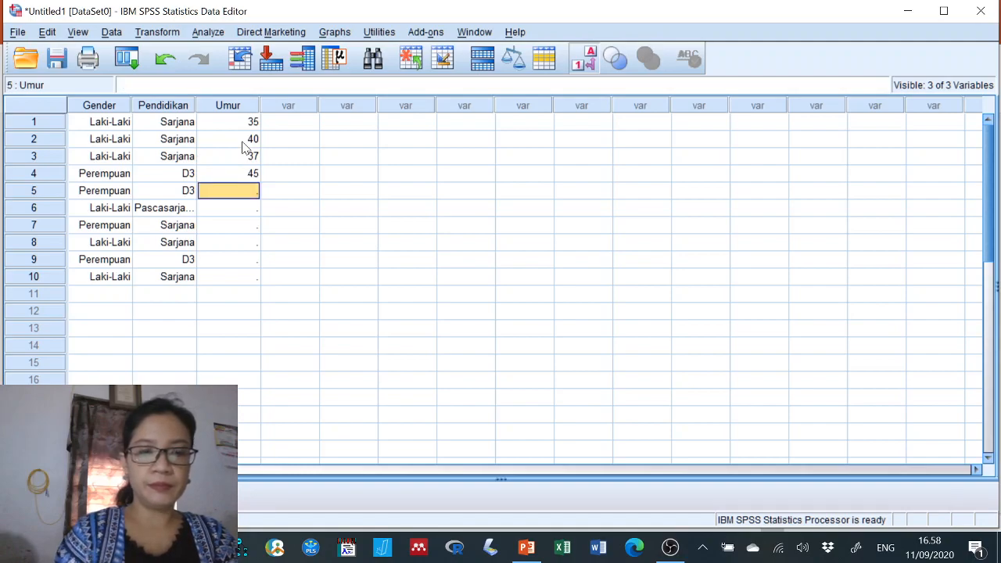
- Enter the Umur values 41, 40, 35, 40, 47 and 40 for cases 5 to 10
{"action": "type", "text": "41"}
{"action": "key", "text": "Return"}
{"action": "type", "text": "40"}
{"action": "key", "text": "Return"}
{"action": "type", "text": "35"}
{"action": "key", "text": "Return"}
{"action": "type", "text": "40"}
{"action": "key", "text": "Return"}
{"action": "type", "text": "47"}
{"action": "key", "text": "Return"}
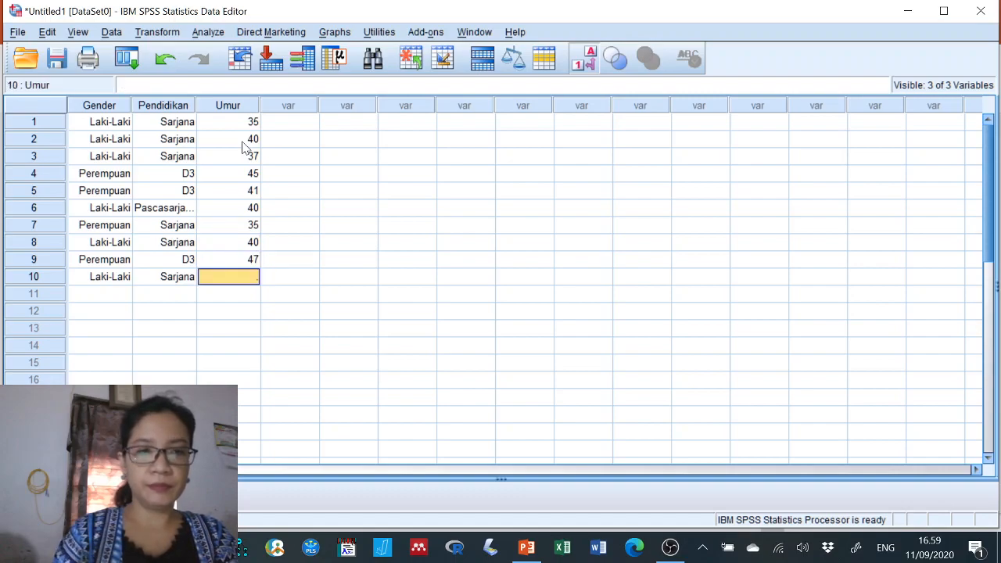
{"action": "type", "text": "40"}
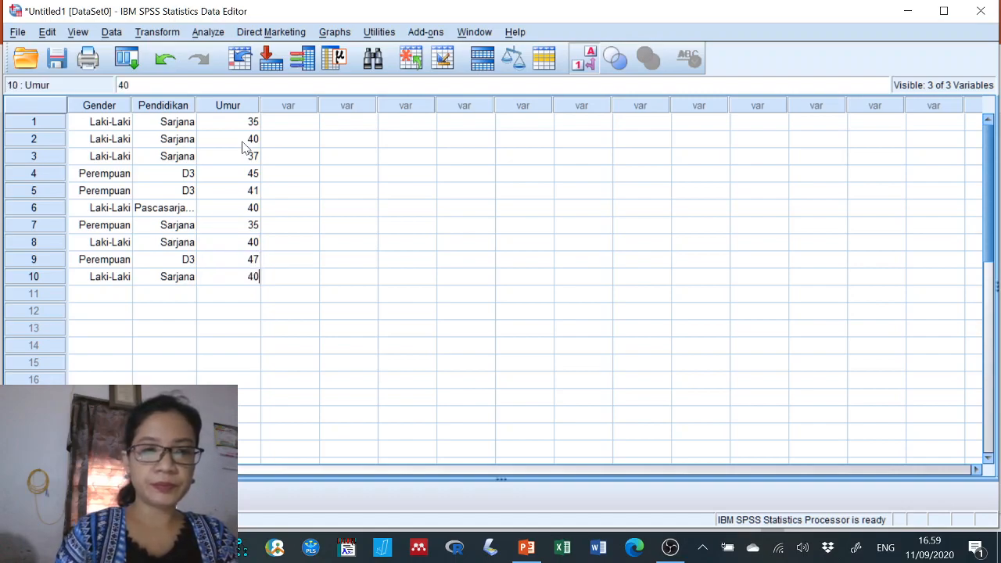
{"action": "key", "text": "Return"}
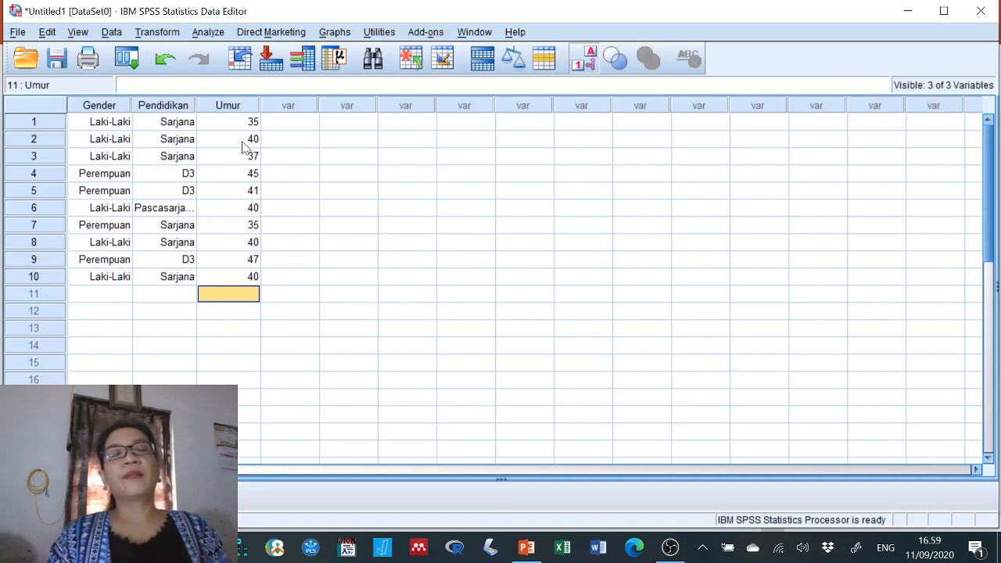